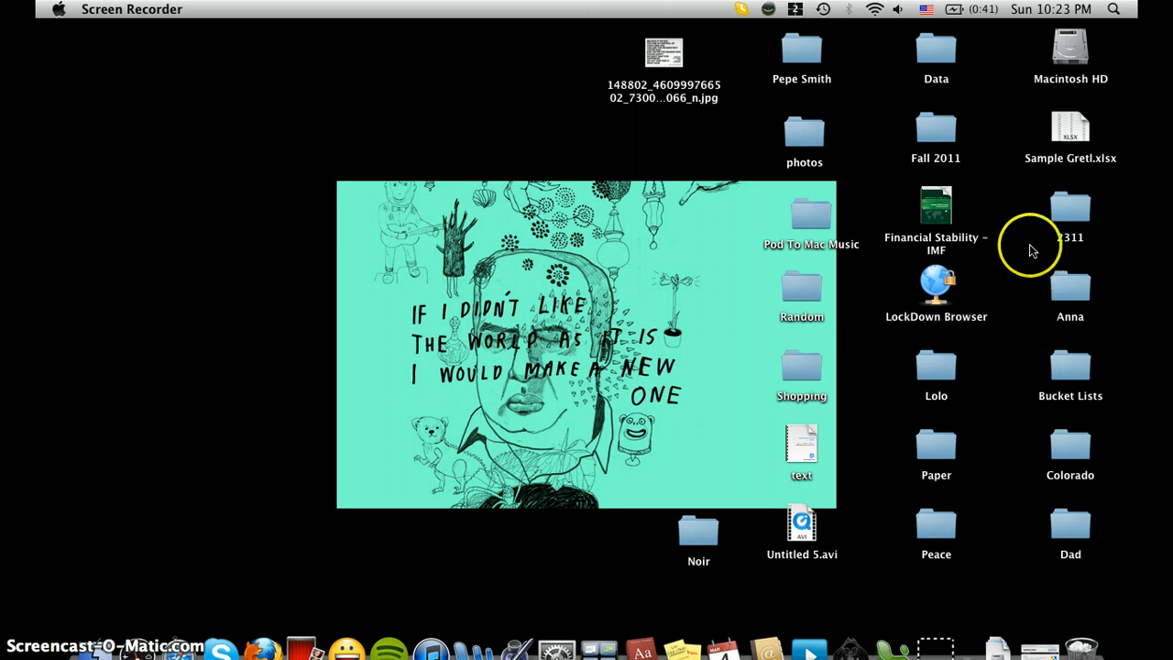
- Open Sample Gretl.xlsx from the desktop to review its X1, X2 and Y data columns, and close the workbook
double_click(1087, 133)
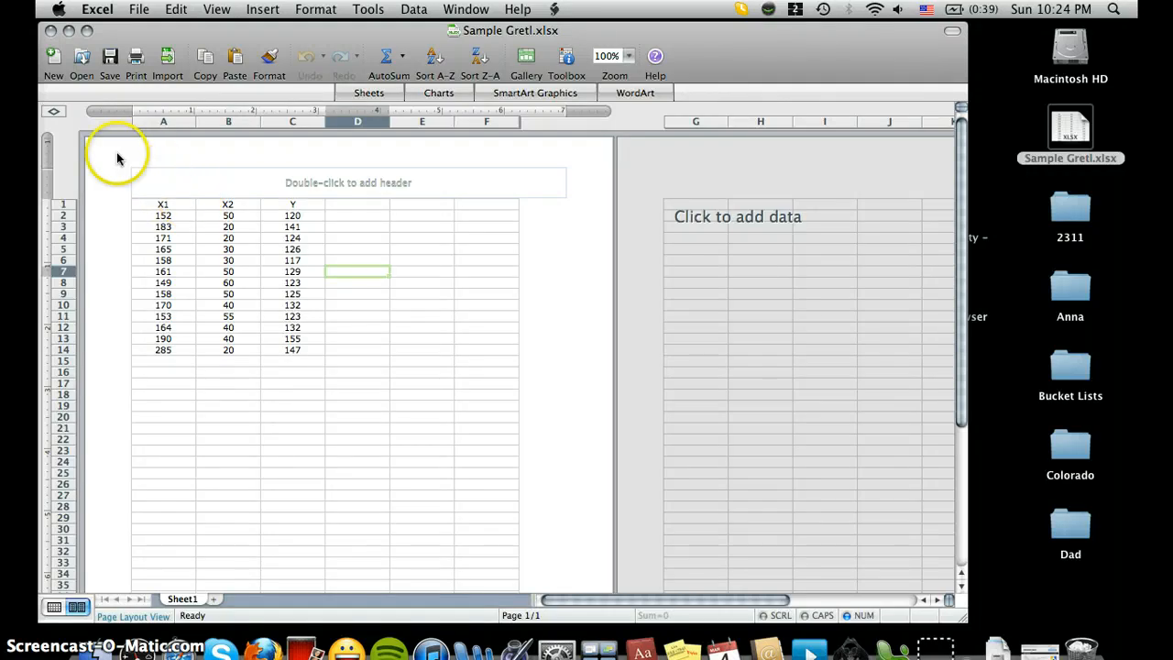
left_click(51, 31)
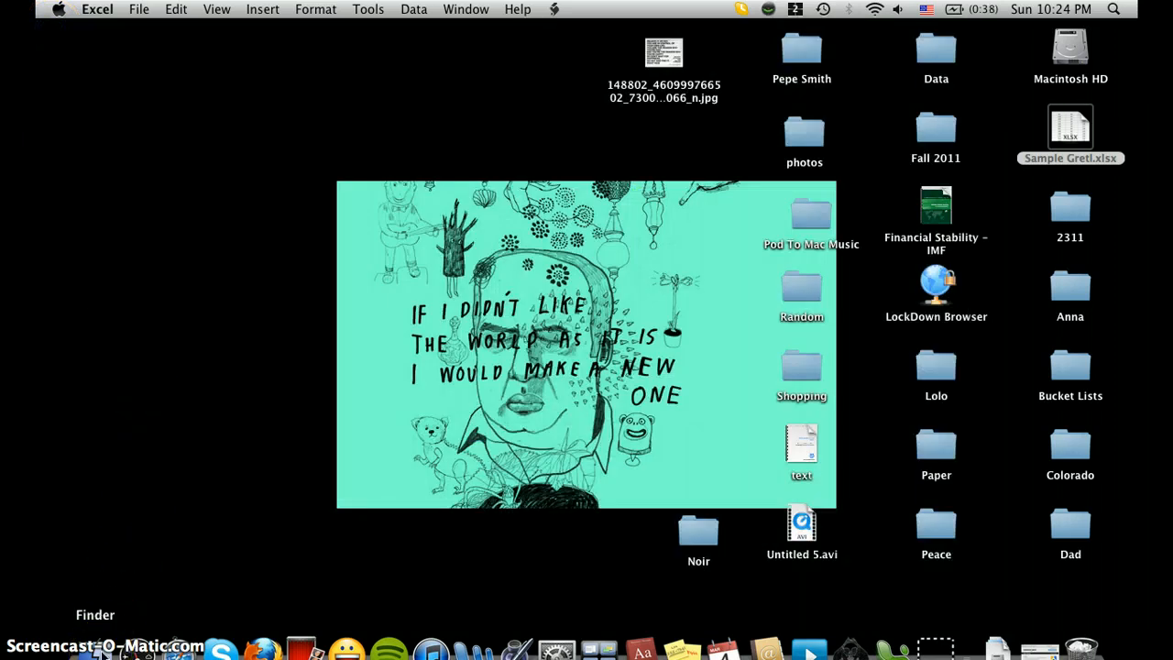
- Launch Gretl from the Applications folder
left_click(103, 651)
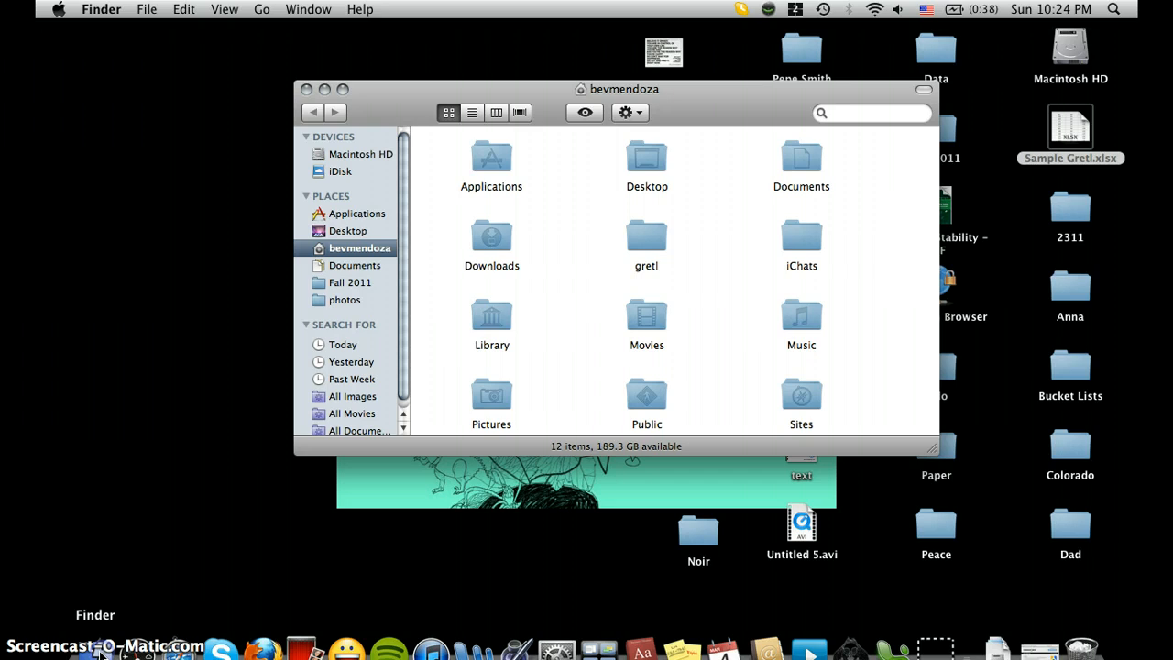
left_click(358, 217)
scroll(756, 237, "down", 10)
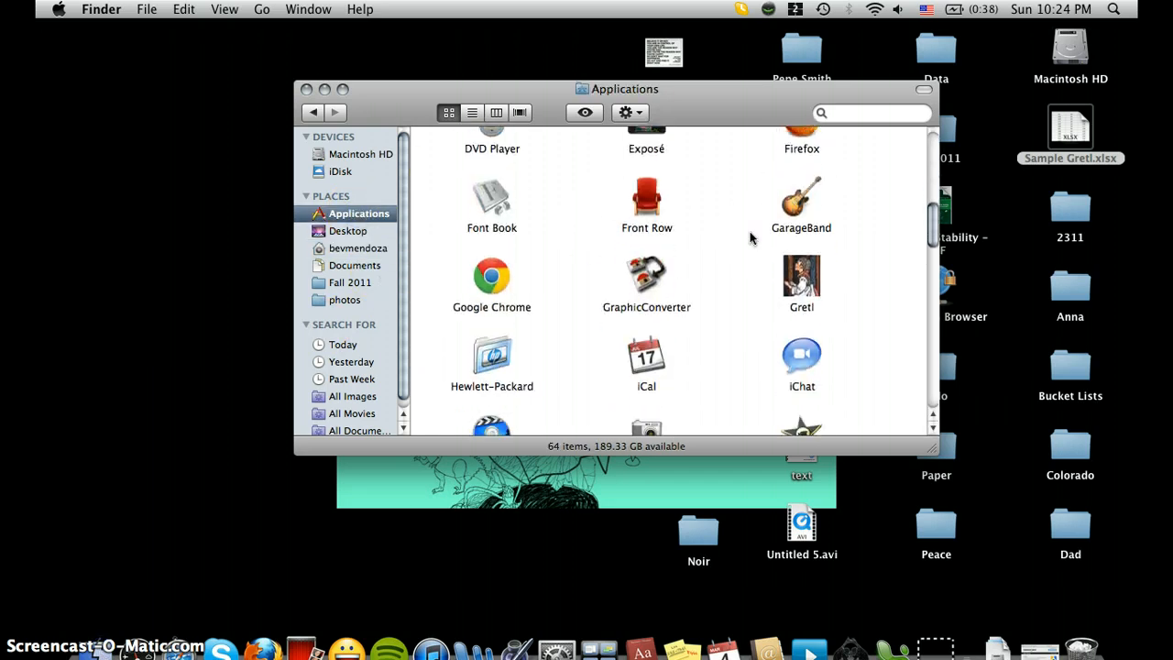
double_click(806, 275)
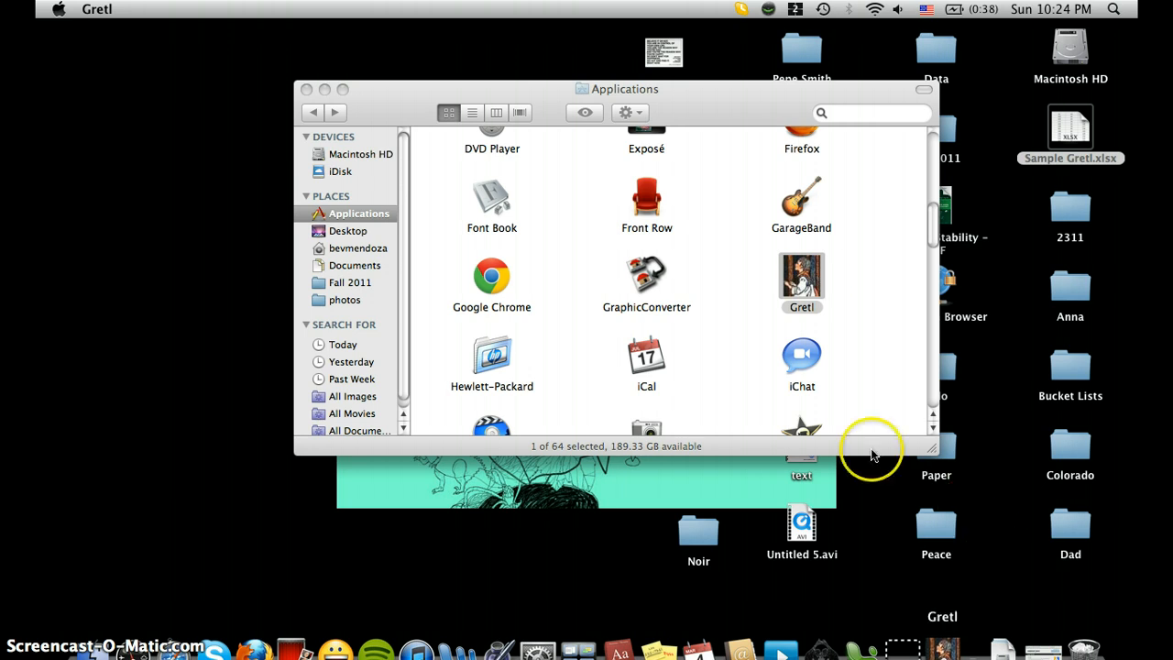
left_click(804, 293)
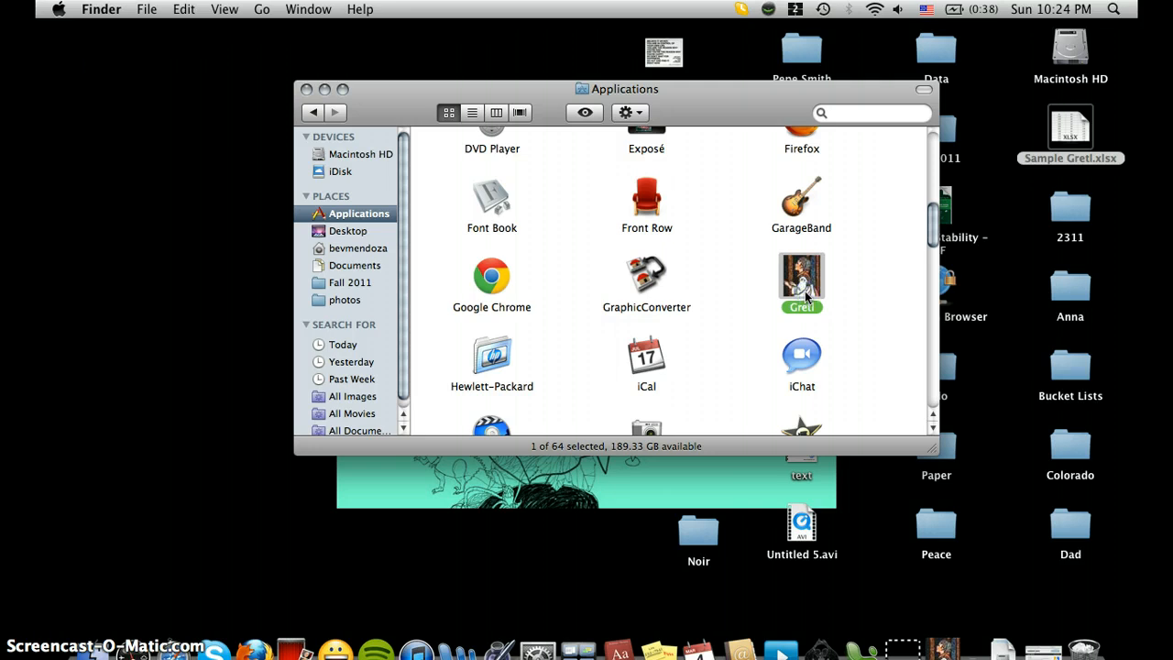
double_click(805, 291)
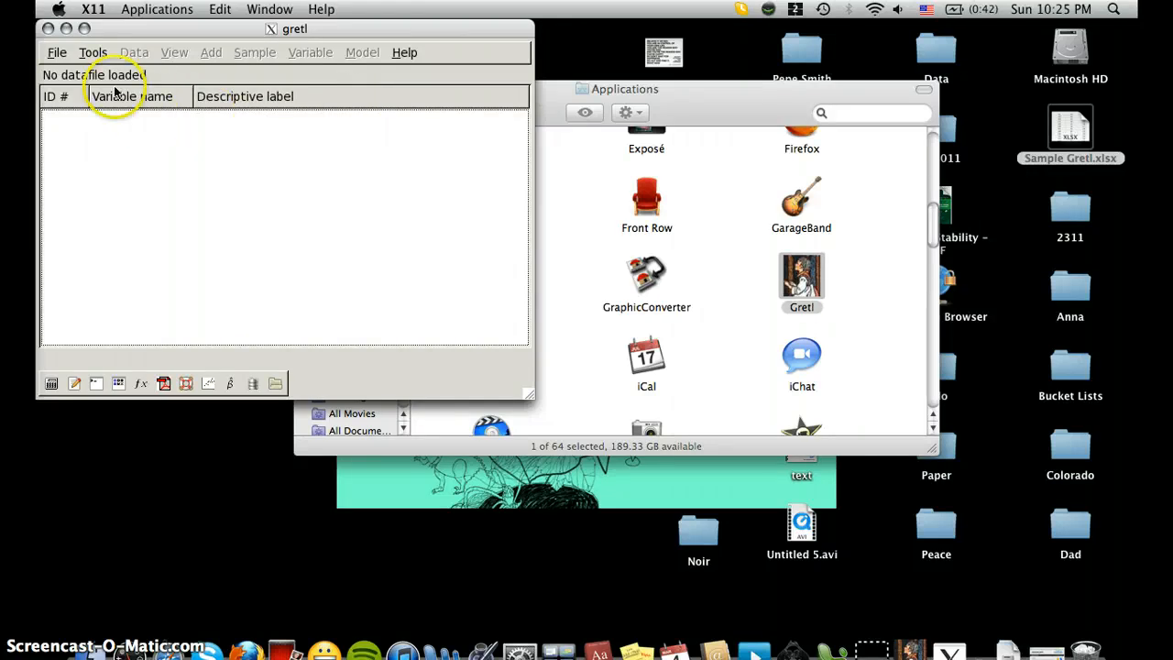
- Start an Excel data import in Gretl and show the Desktop folder's Excel files of type *.xlsx
left_click(57, 53)
mouse_move(57, 73)
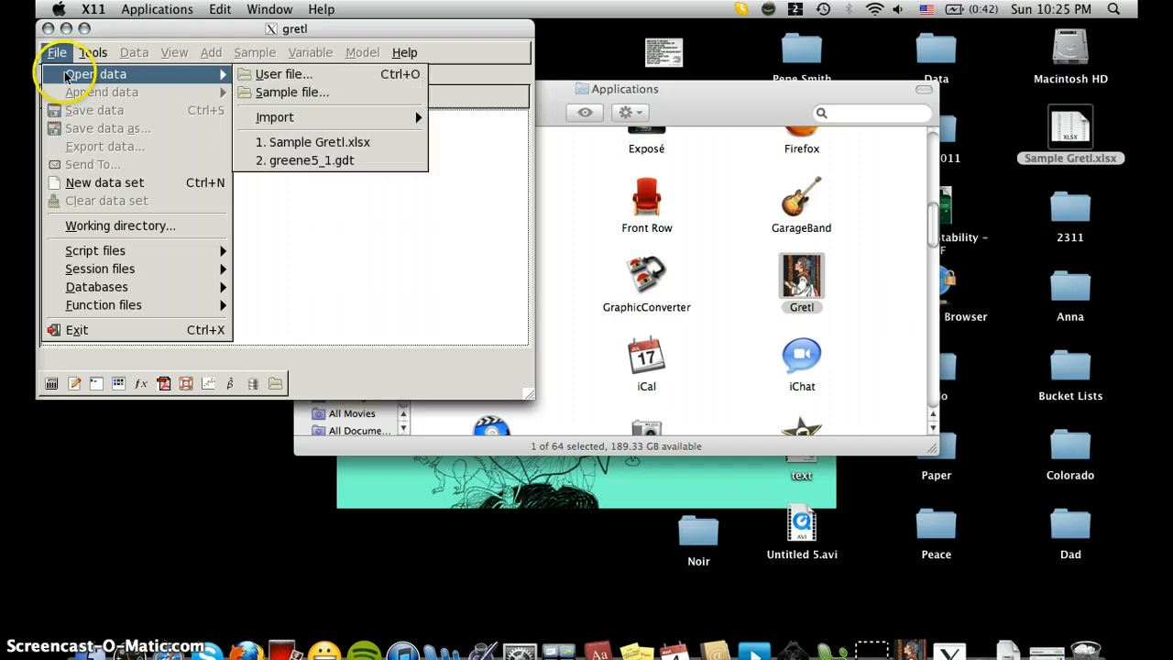
mouse_move(285, 117)
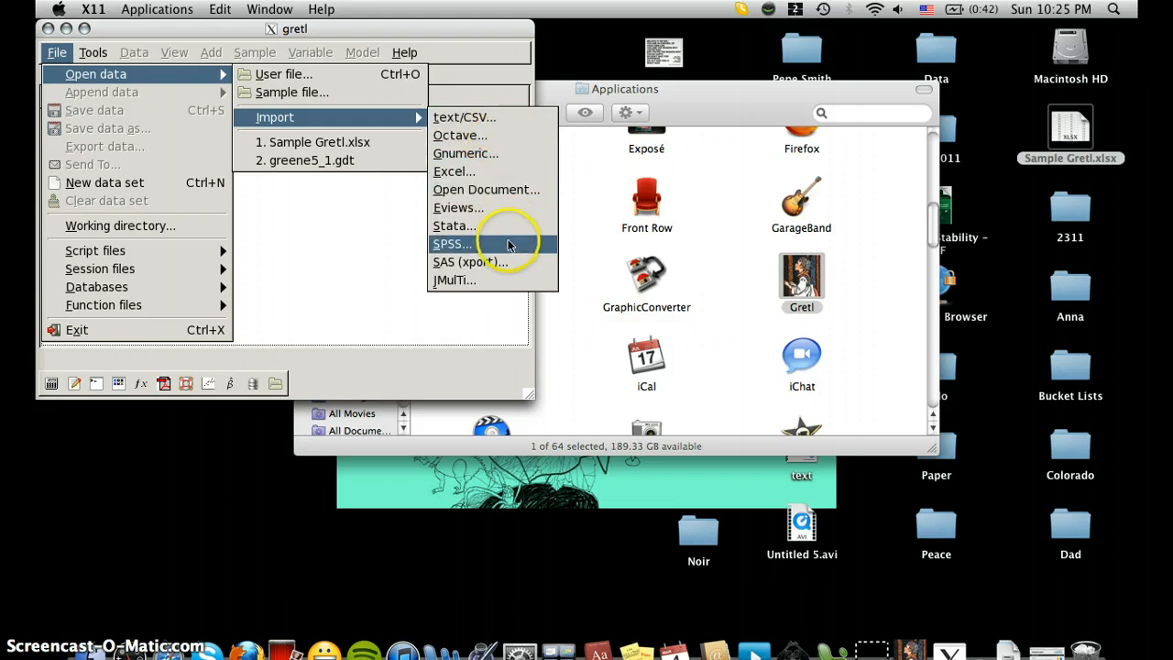
left_click(516, 178)
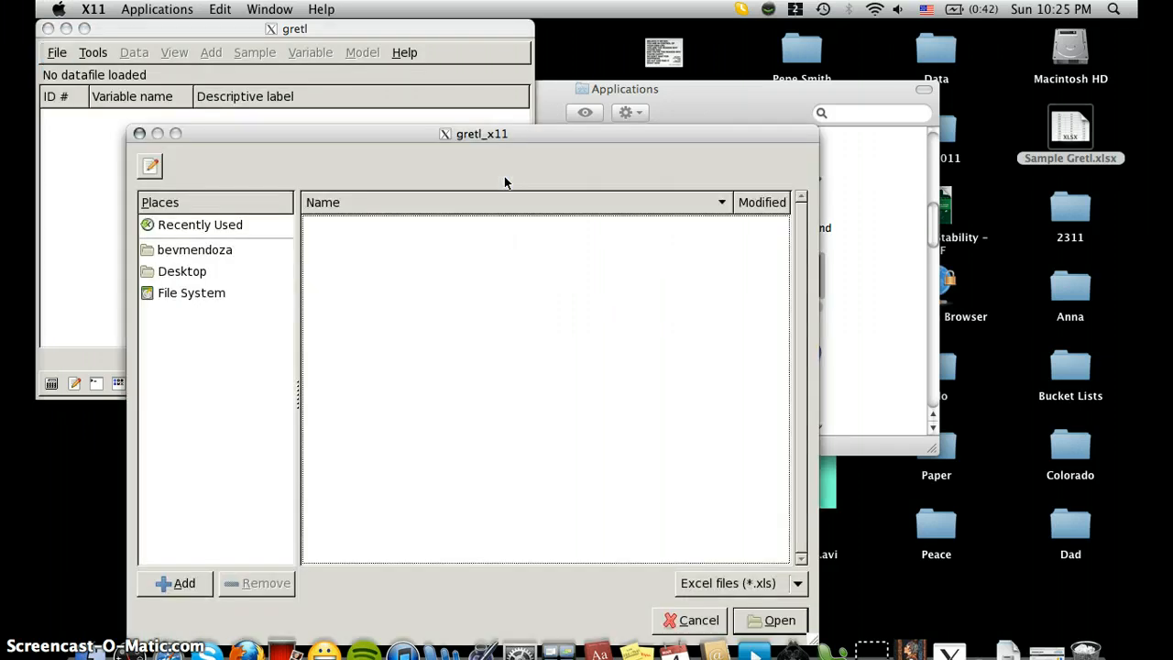
left_click_drag(513, 136, 520, 66)
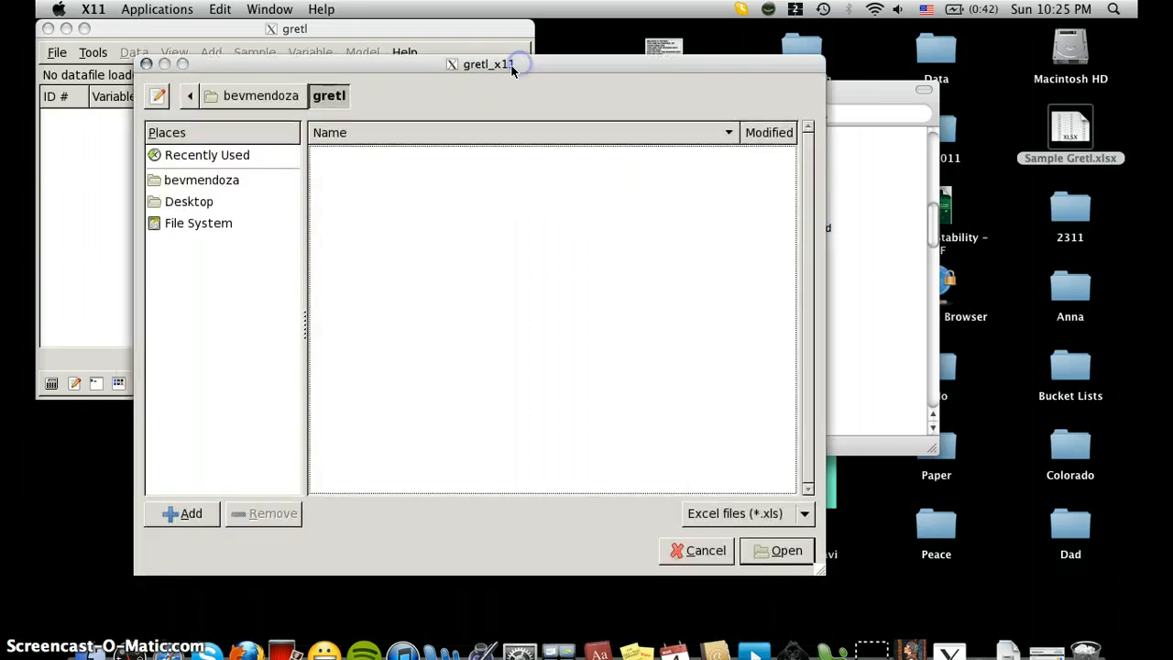
left_click(213, 203)
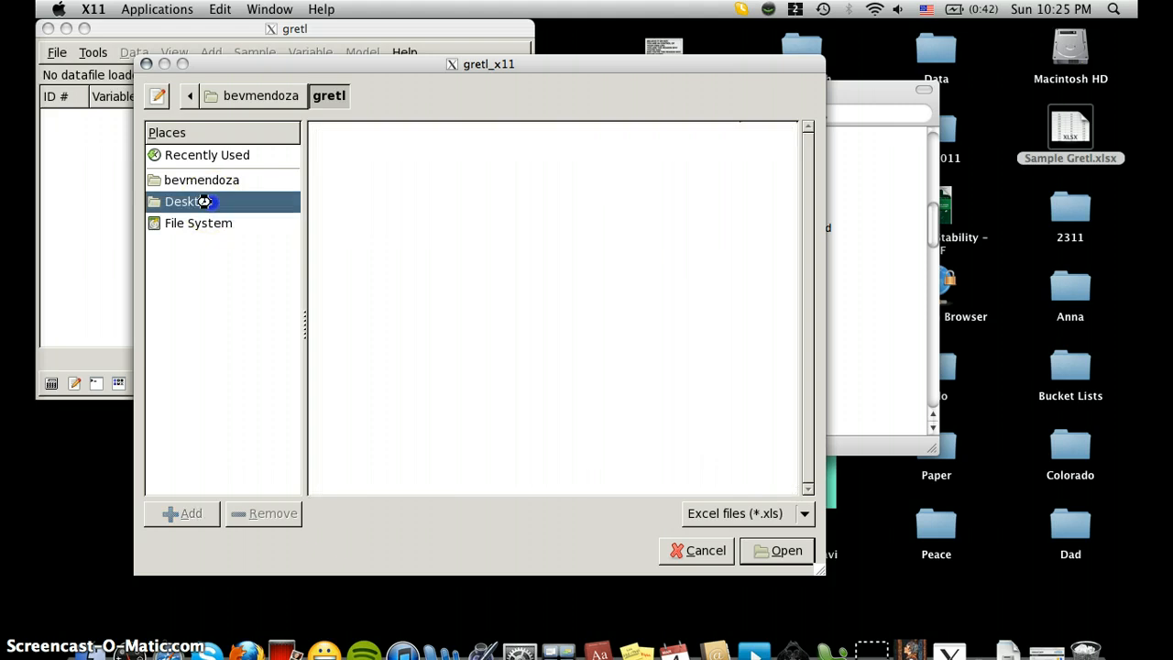
left_click(768, 515)
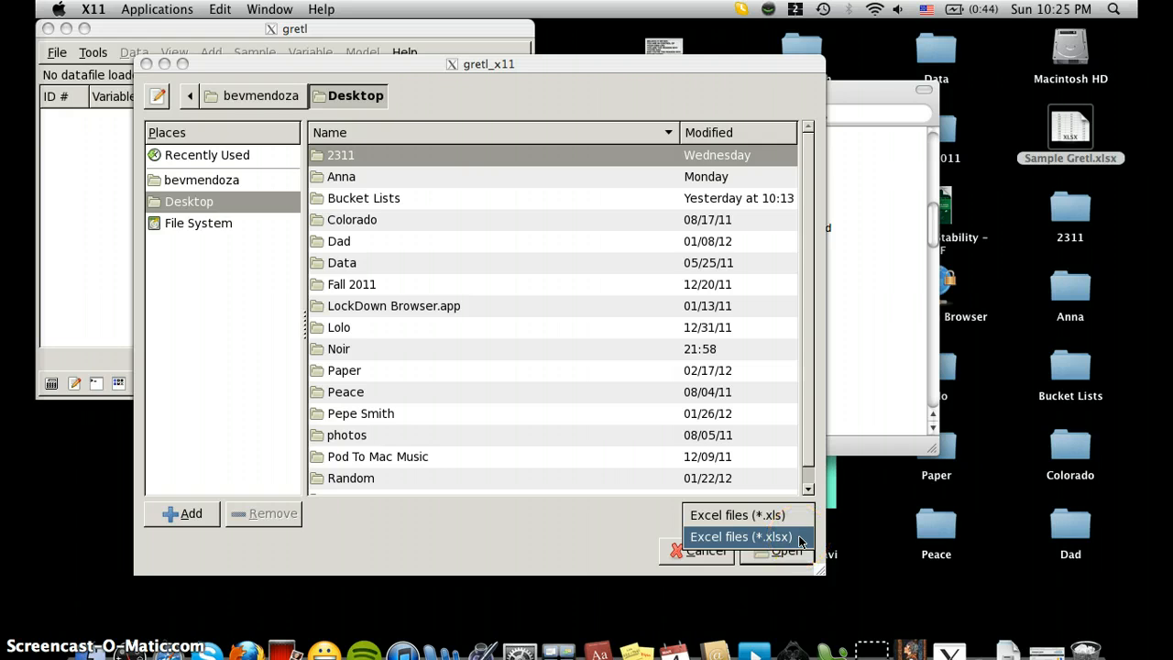
left_click(798, 538)
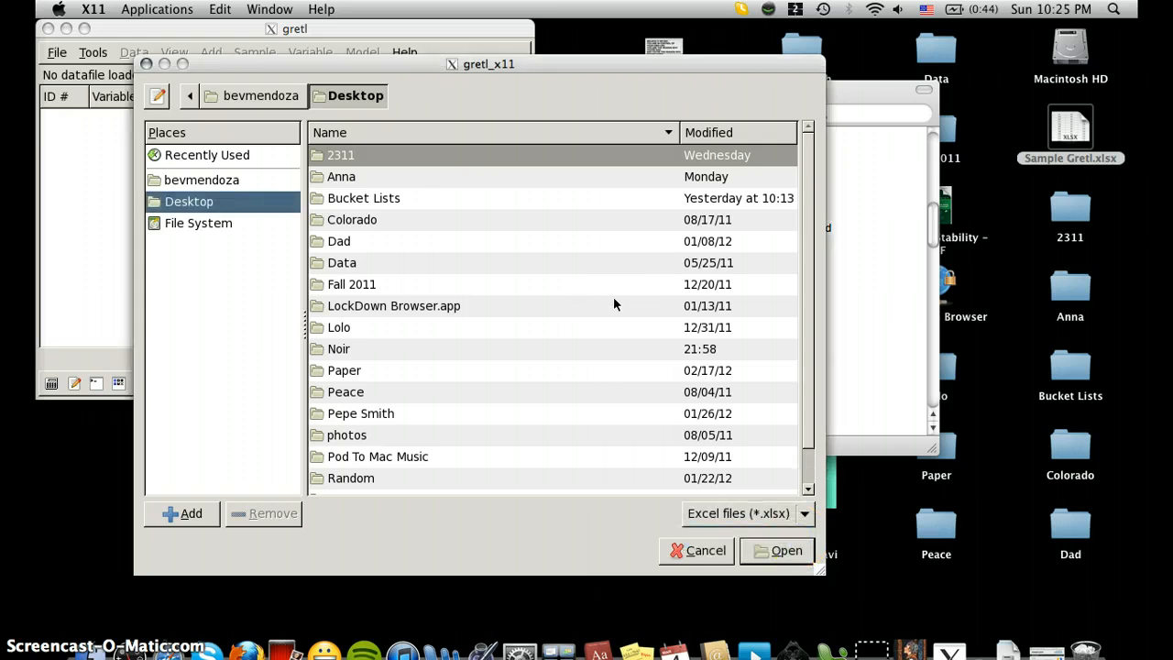
- Import Sample Gretl.xlsx starting at column 1, row 1, and decline the time-series or panel interpretation
scroll(613, 305, "down", 2)
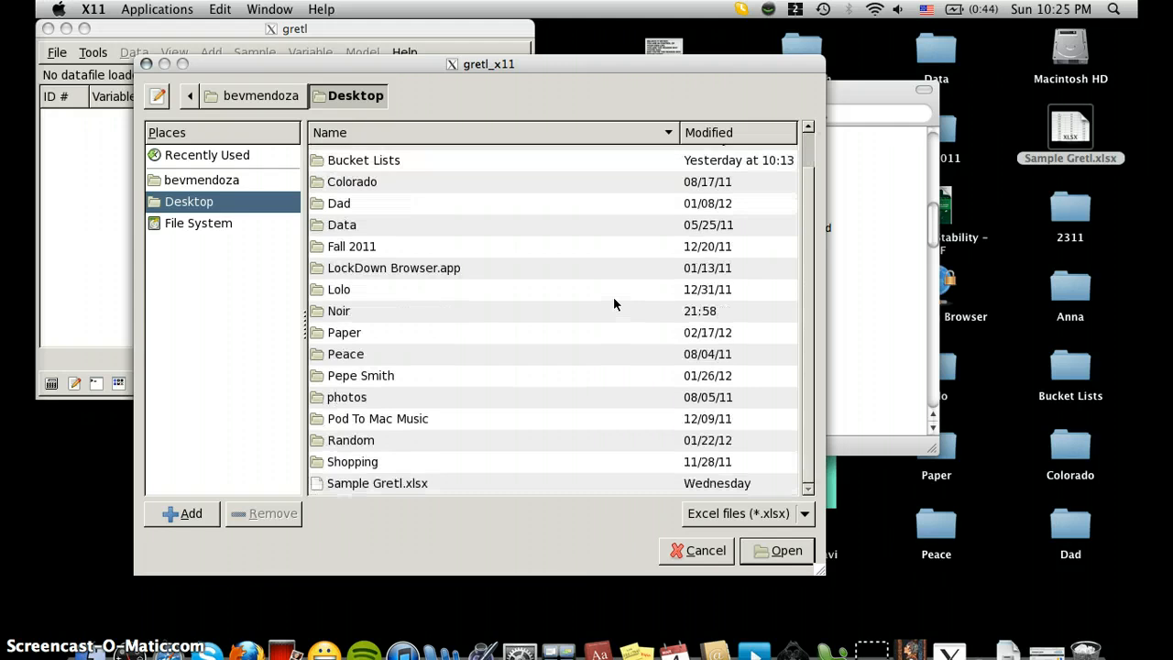
left_click(372, 486)
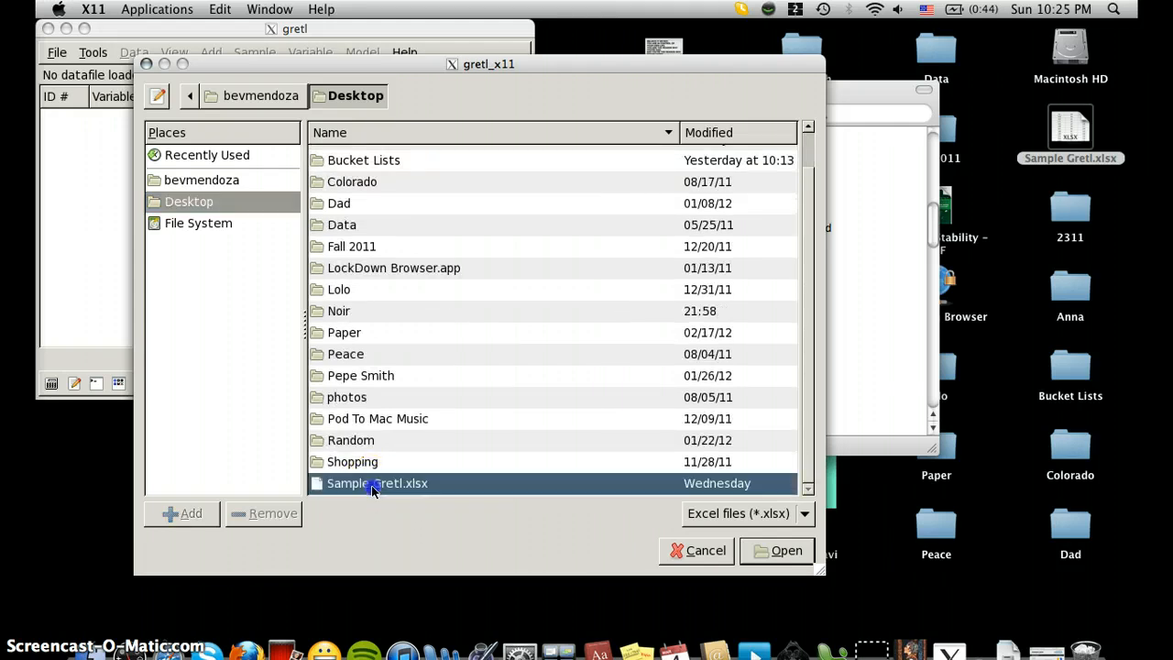
left_click(762, 554)
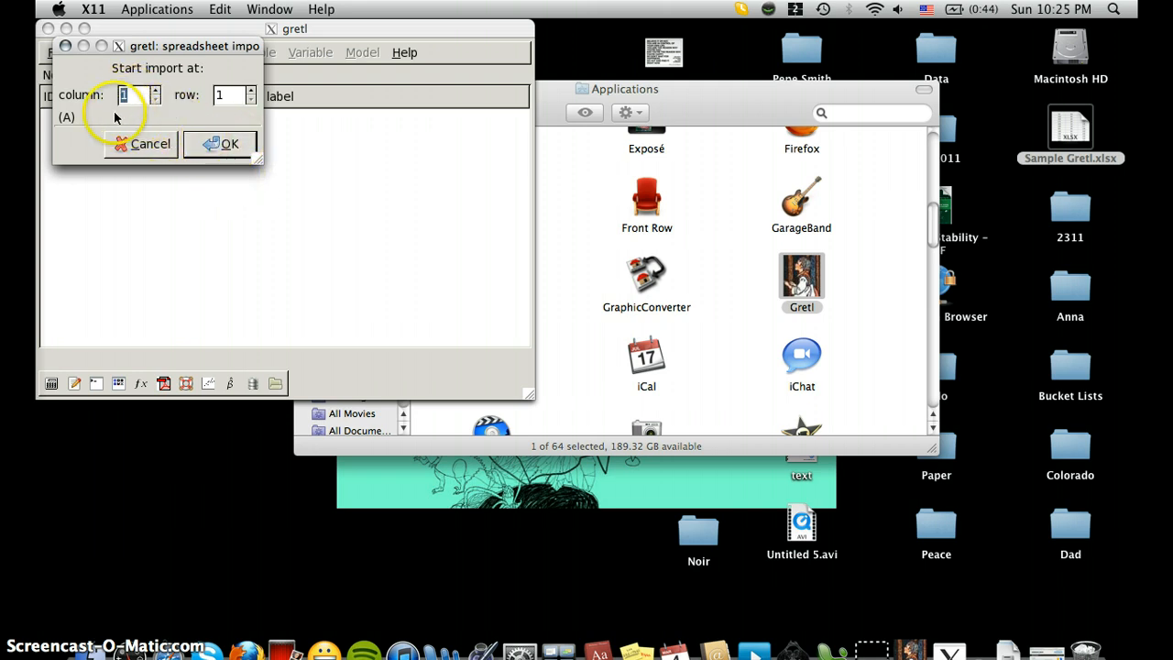
left_click(211, 147)
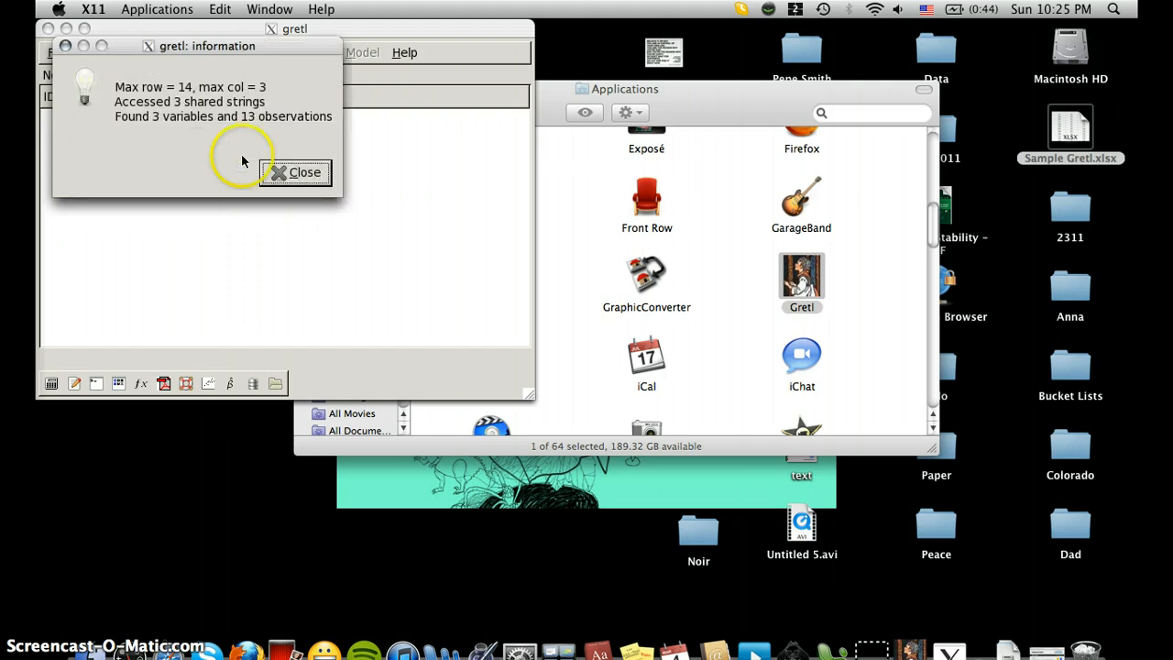
left_click(295, 172)
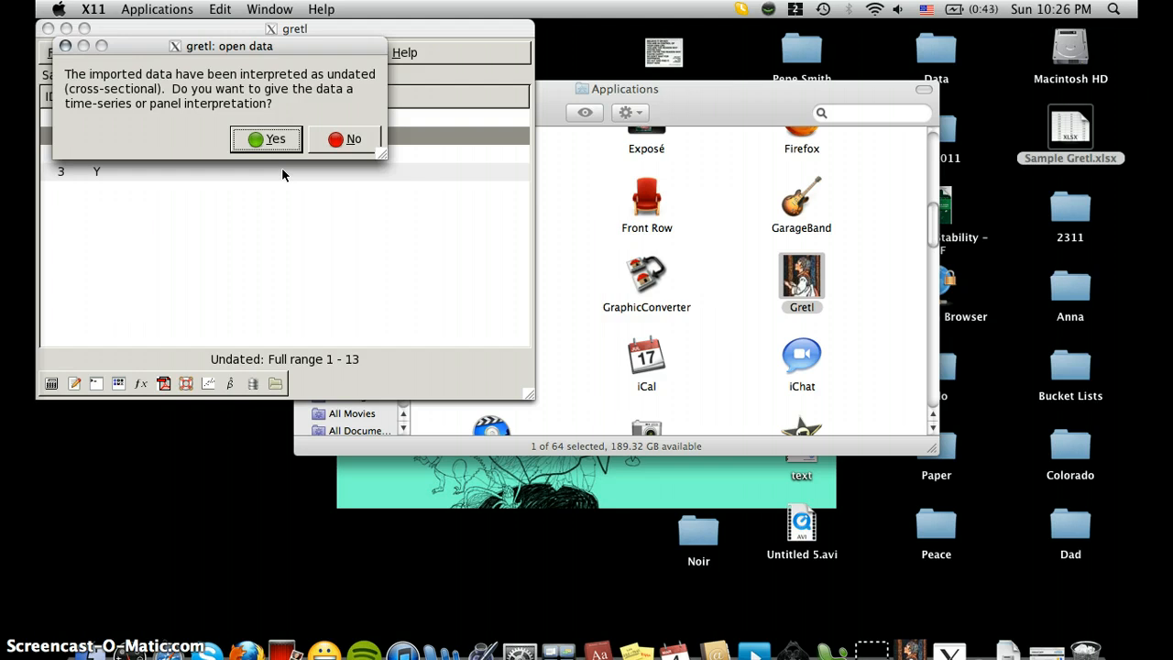
left_click(334, 143)
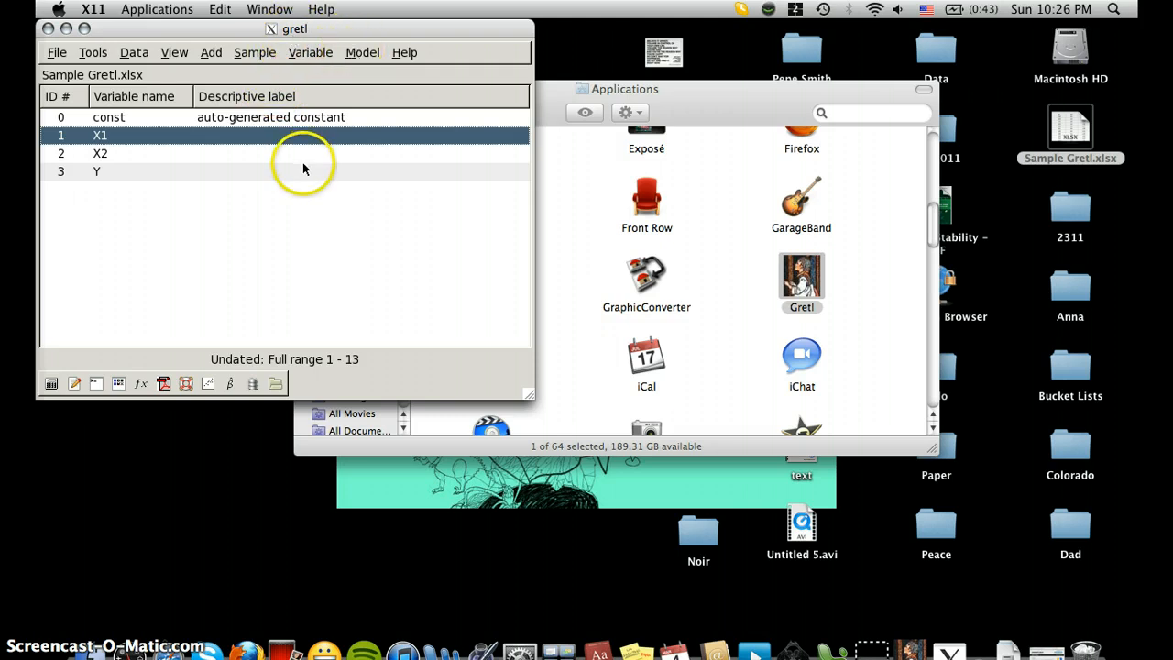
- Set up an Ordinary Least Squares model with X1 and X2 added as independent variables alongside the constant
left_click(366, 56)
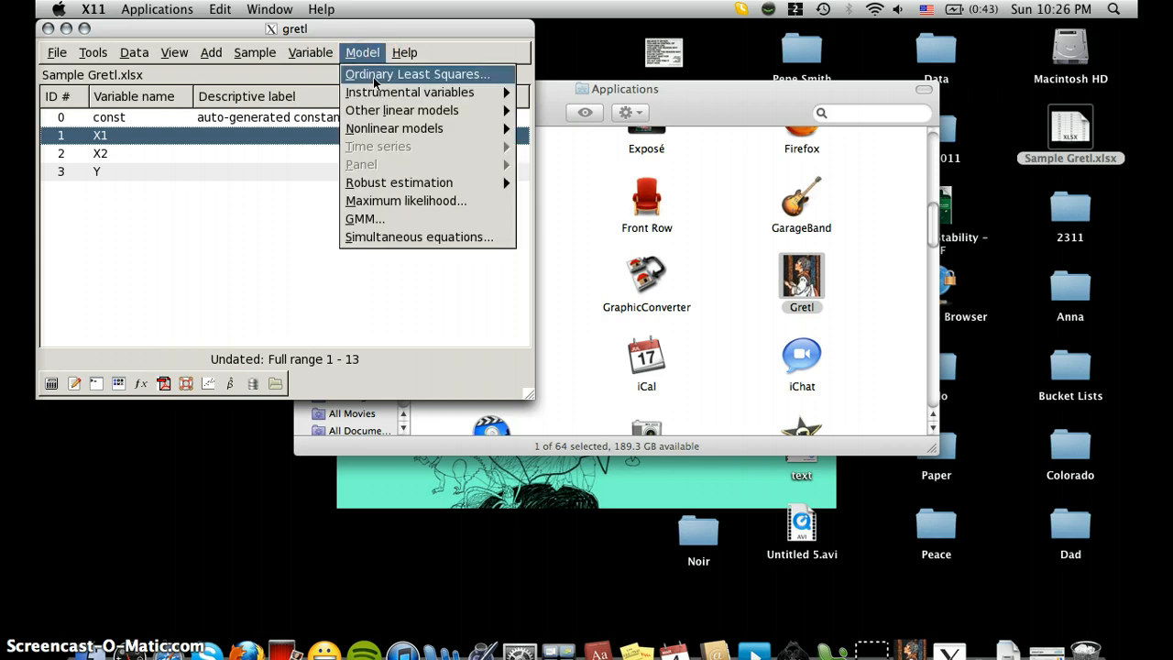
left_click(374, 84)
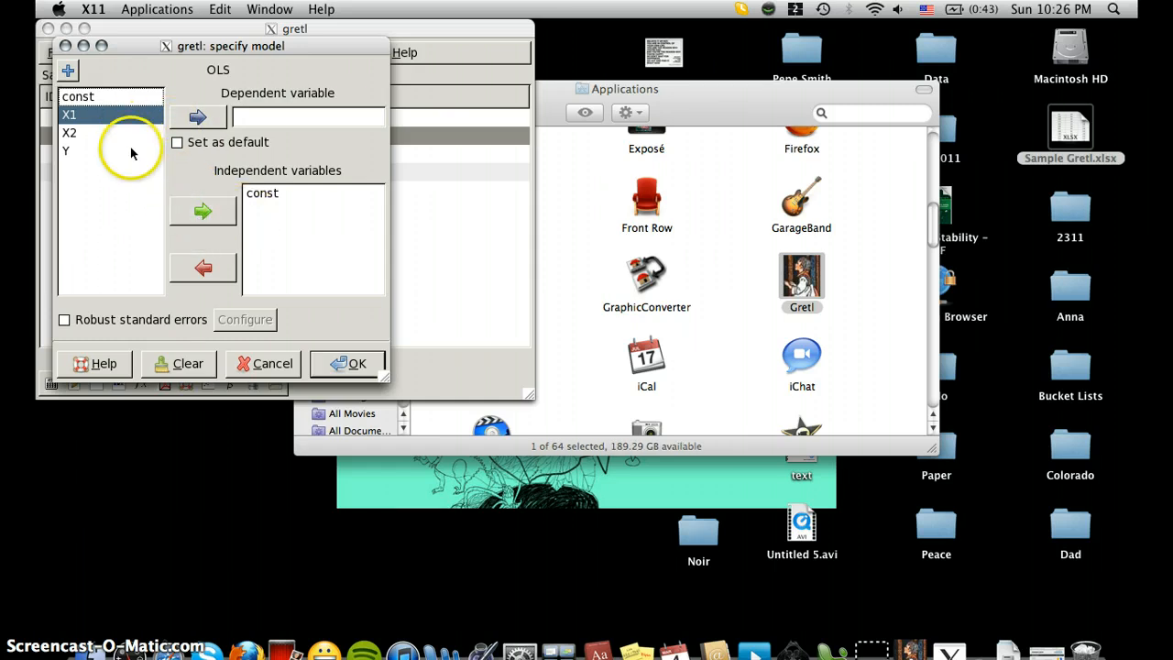
left_click(105, 120)
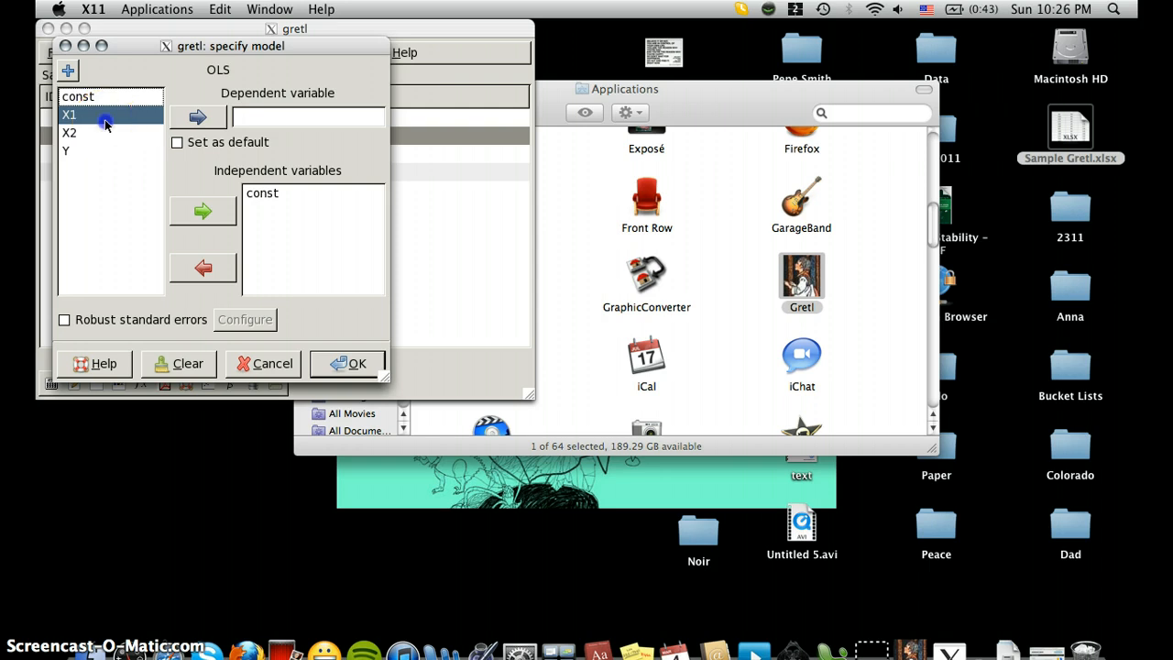
left_click(201, 214)
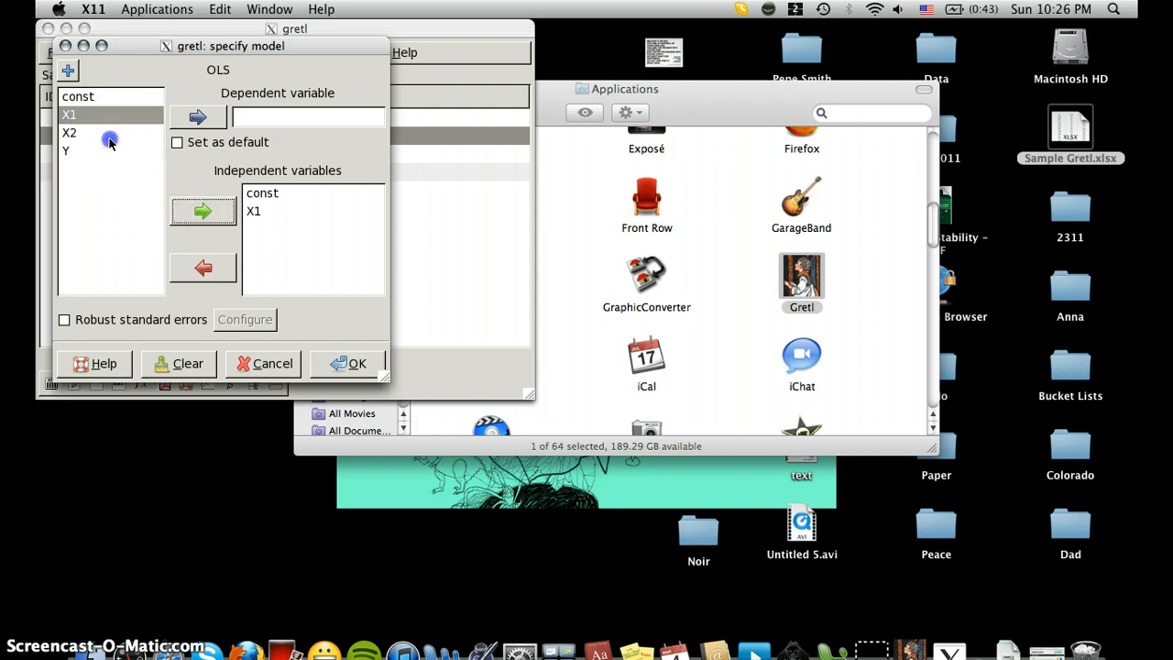
left_click(103, 134)
left_click(196, 216)
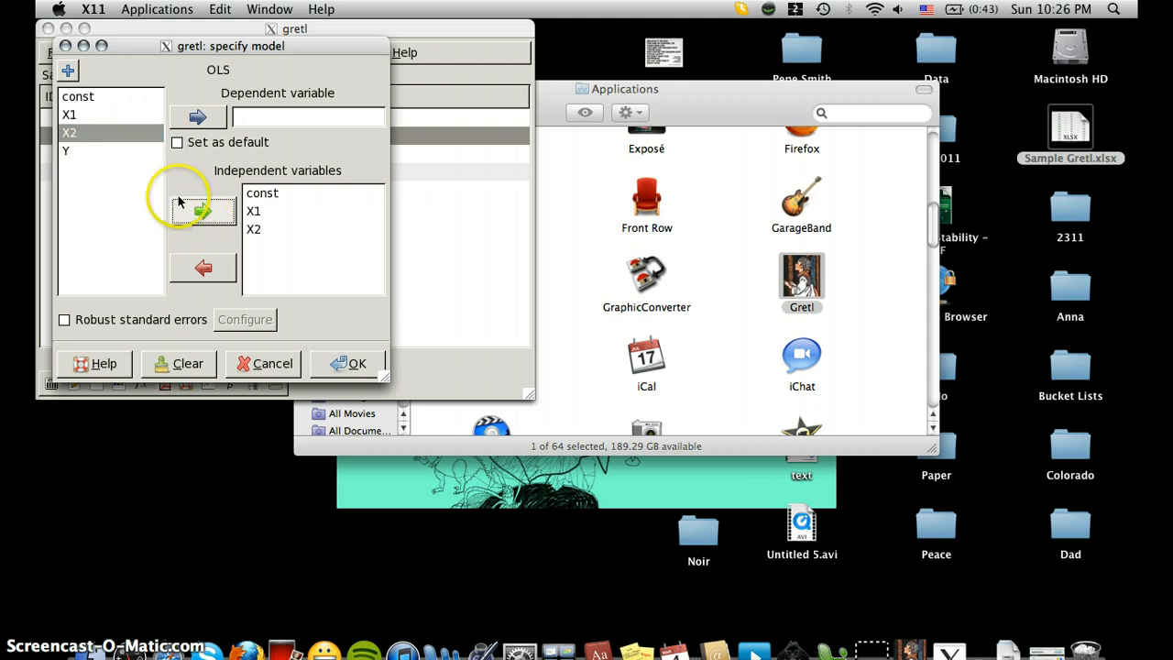
- Choose Y as the dependent variable and estimate the OLS model, moving the results window clear of the variable list
left_click(115, 152)
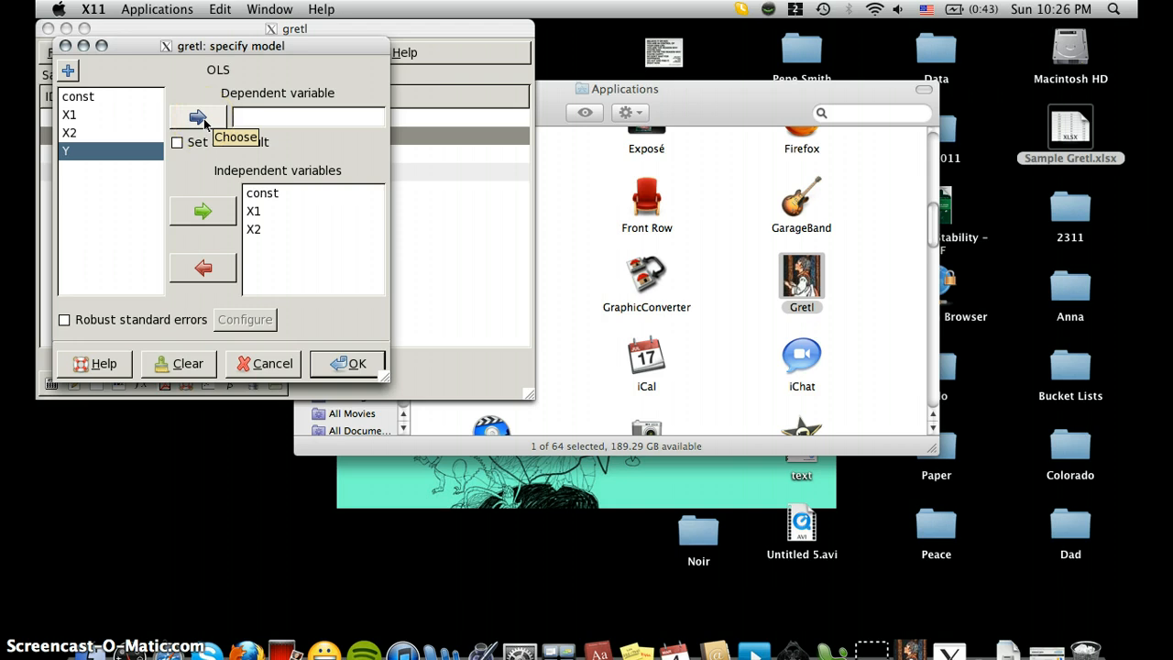
left_click(198, 117)
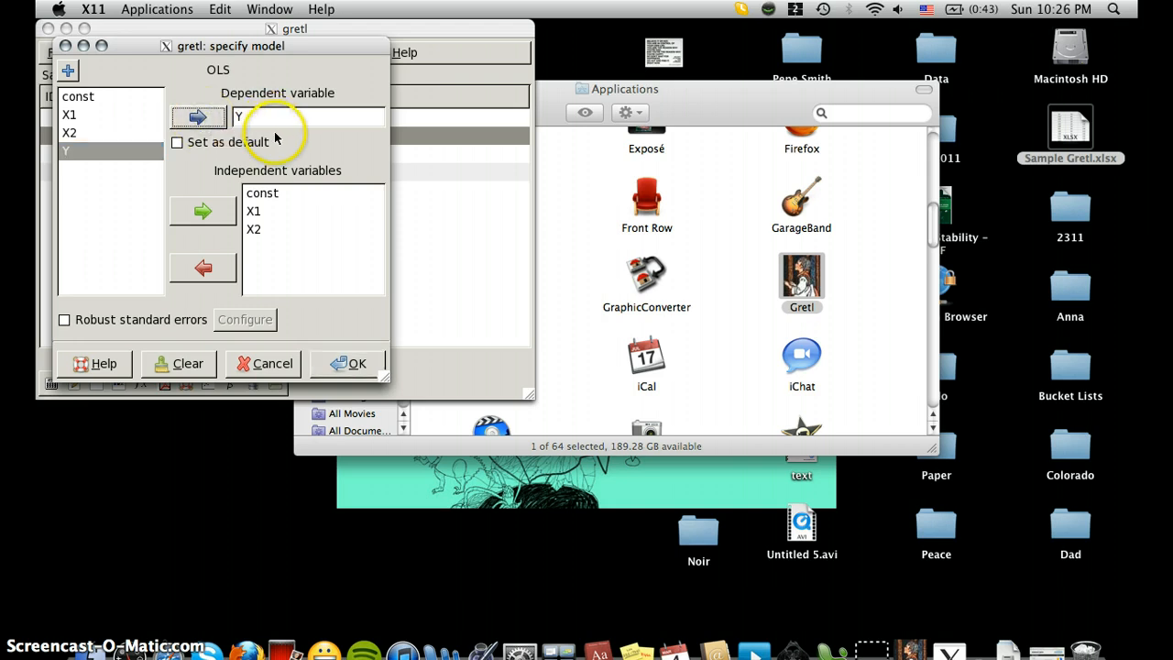
left_click(348, 364)
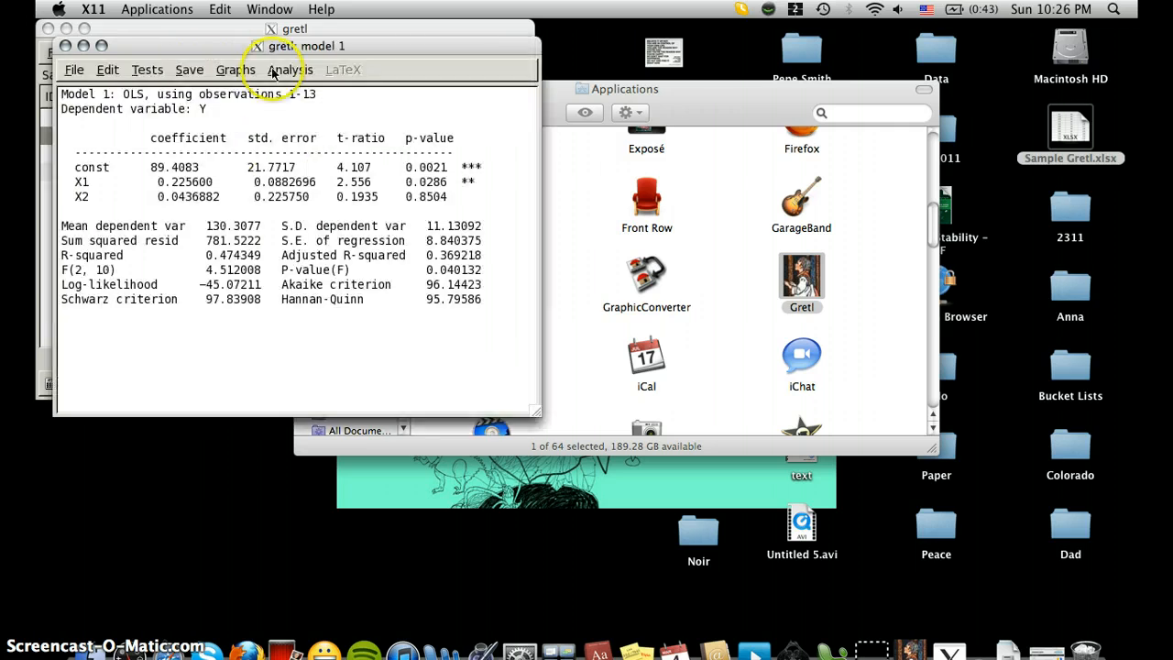
left_click_drag(273, 48, 327, 50)
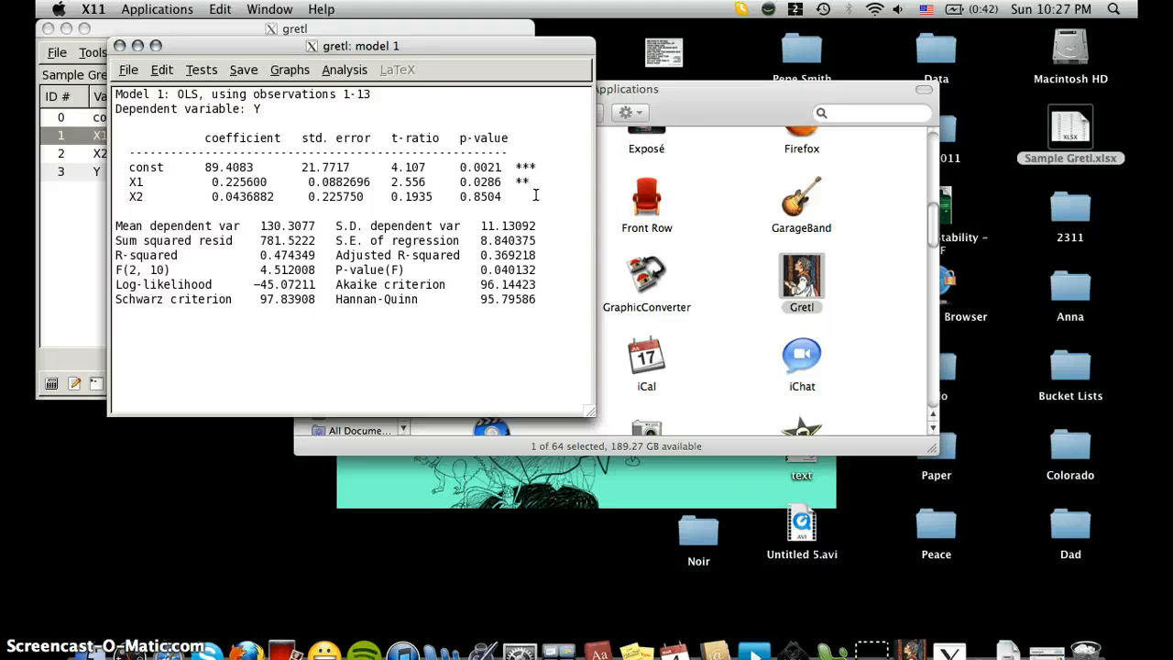
- View the estimated model as an equation and save its text to a file named "Sample equation" on the Desktop
left_click(128, 71)
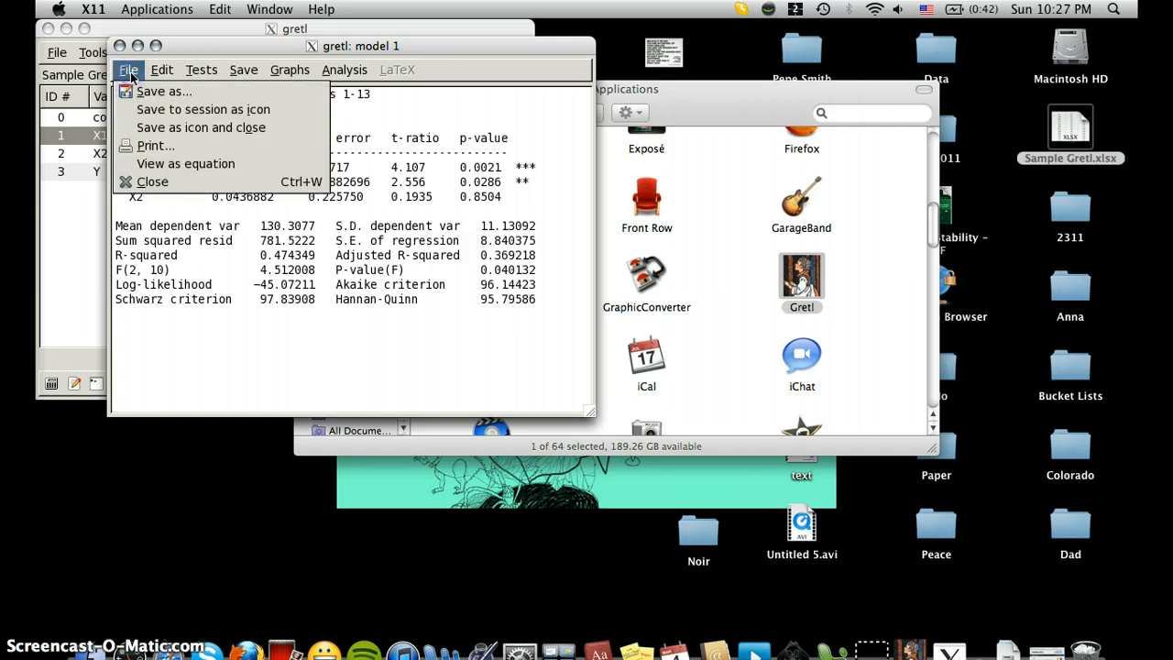
left_click(160, 165)
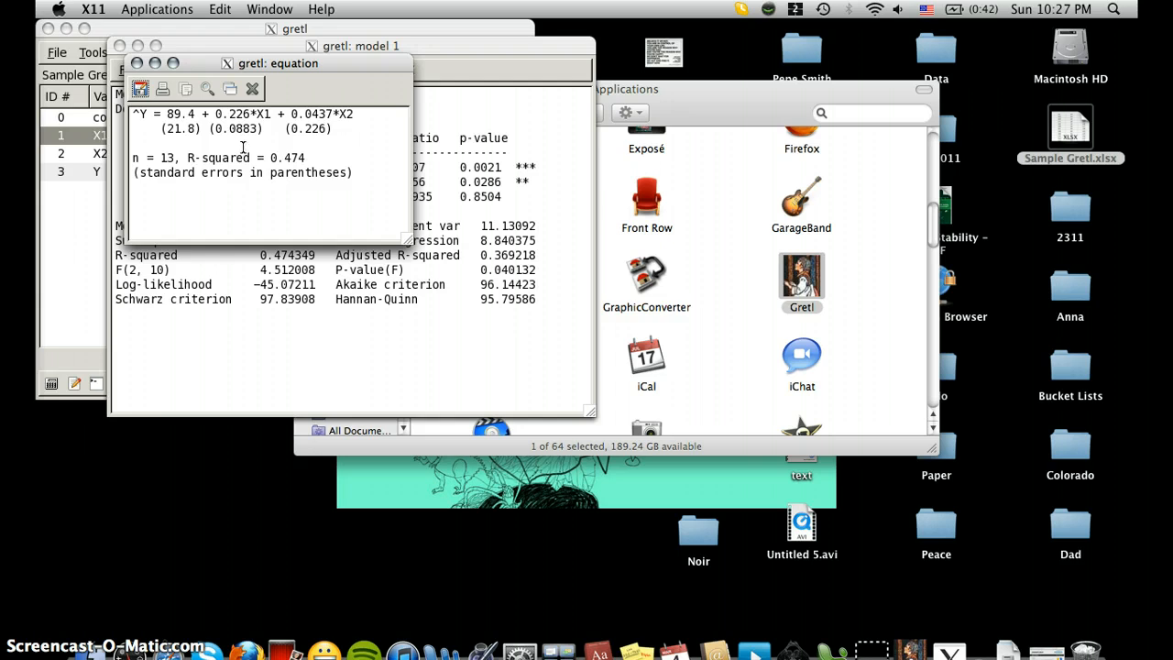
left_click(139, 88)
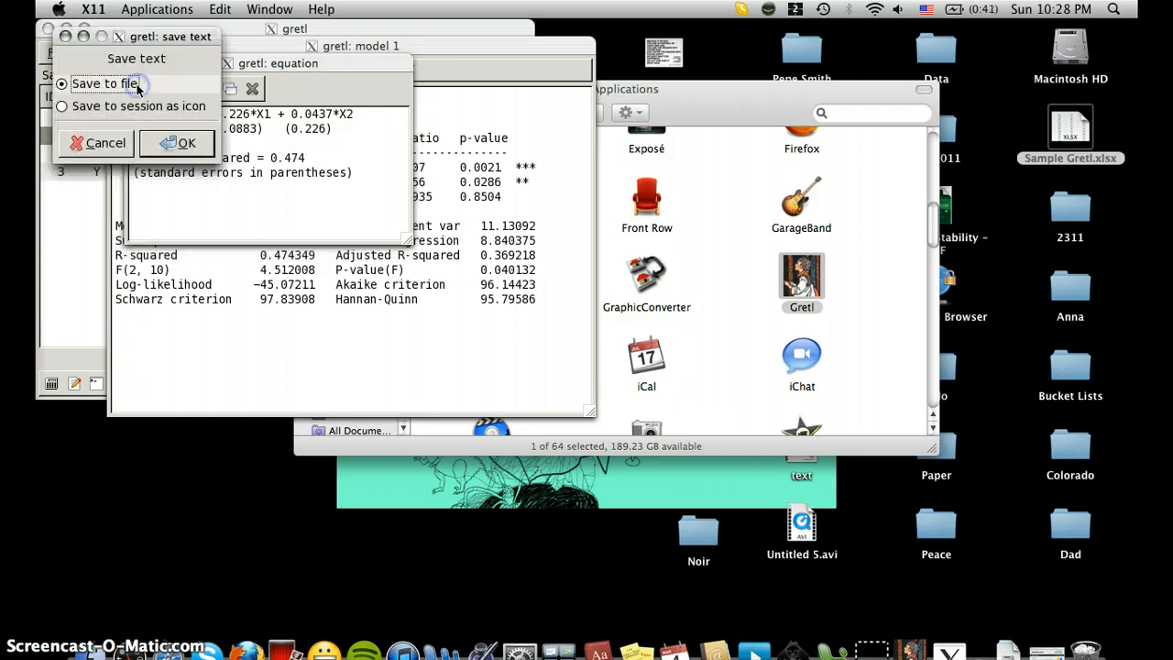
left_click(148, 144)
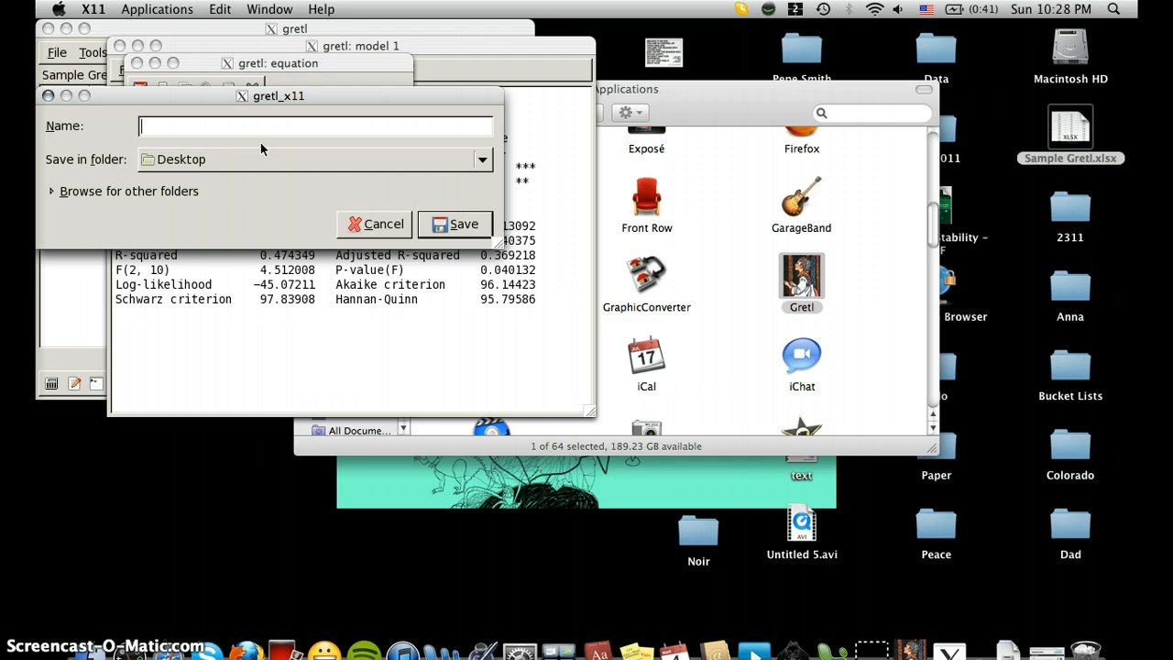
type("Sample equation")
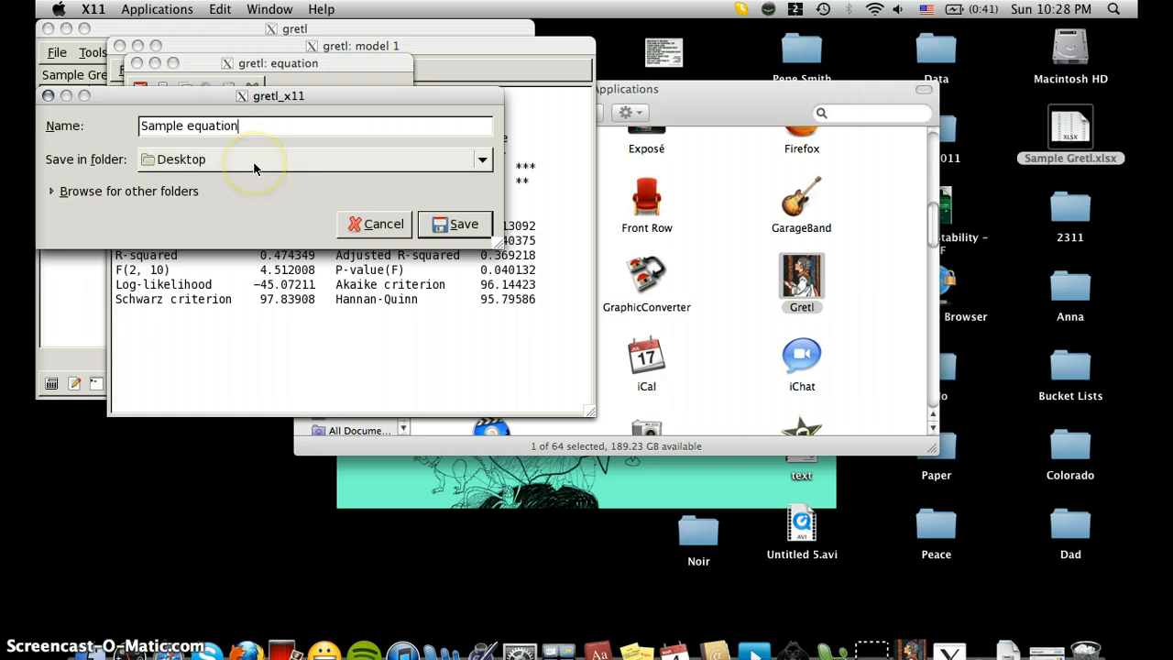
left_click(433, 225)
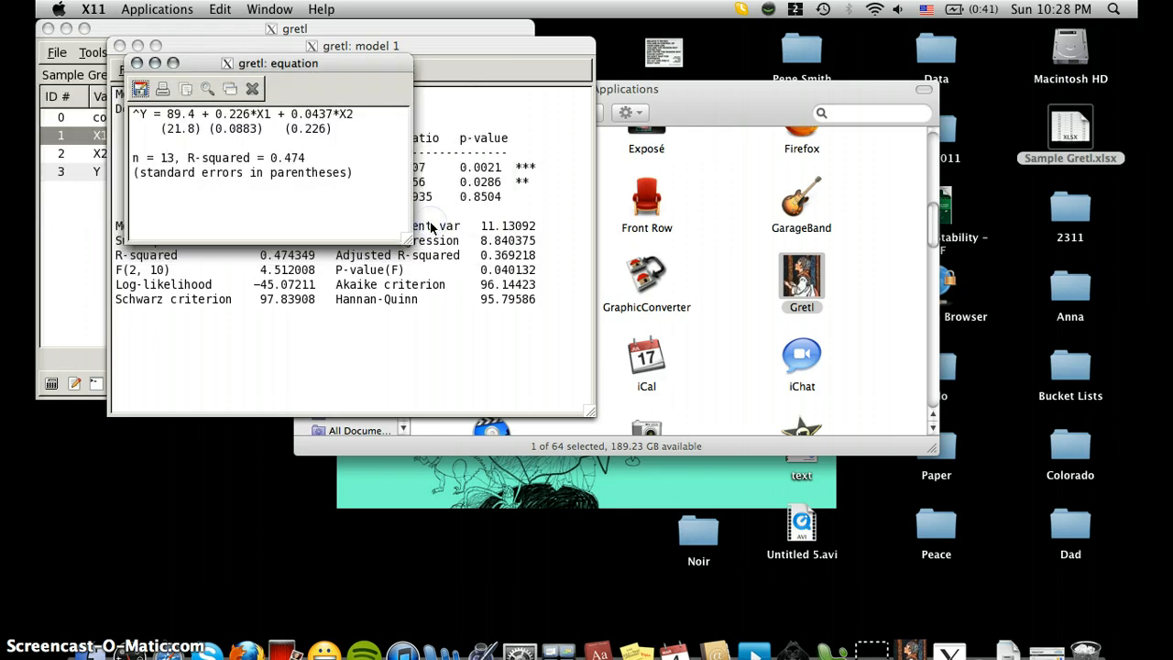
- Close the equation view and save the OLS model output as plain text named "Sample Gretl" on the Desktop
left_click(137, 64)
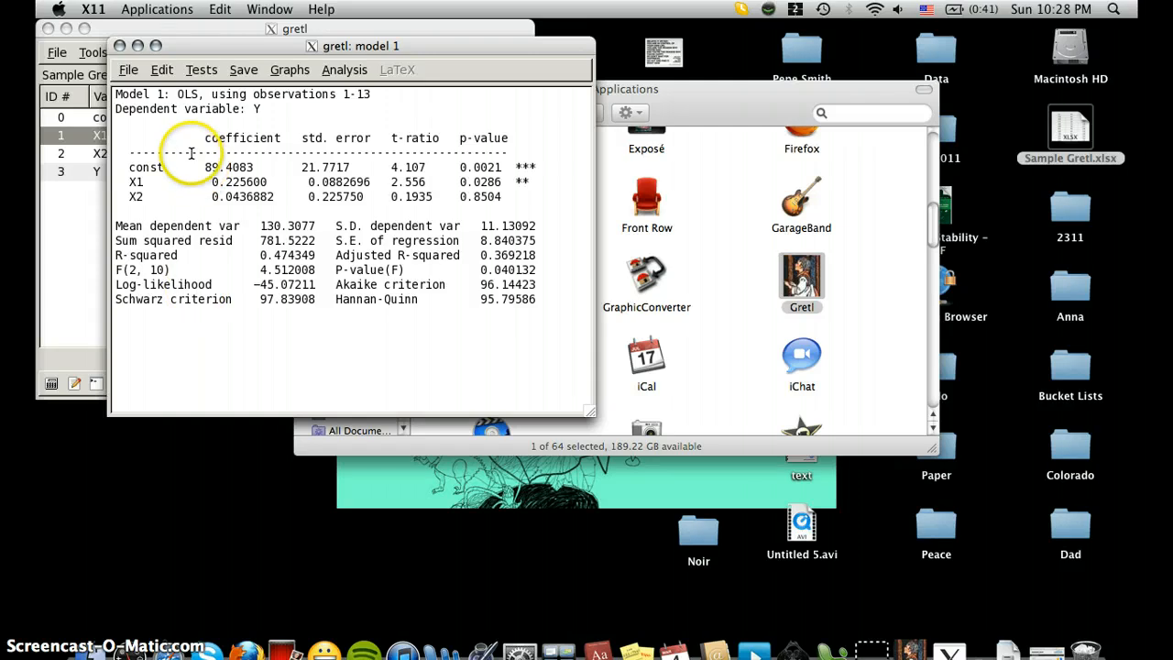
left_click(130, 72)
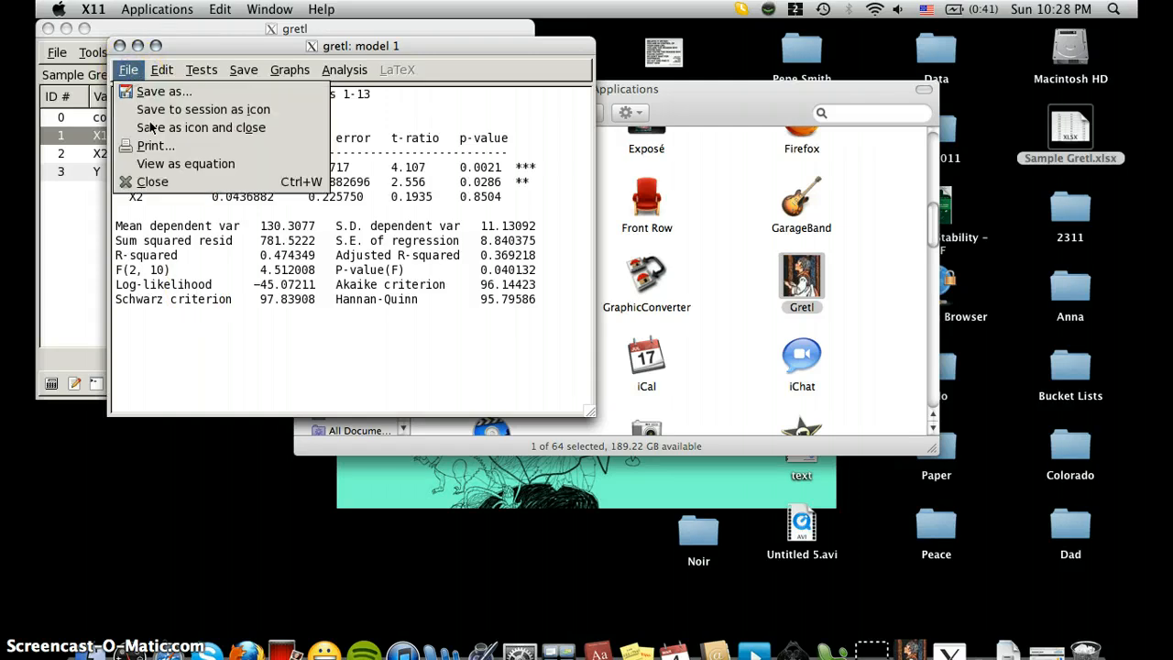
left_click(157, 92)
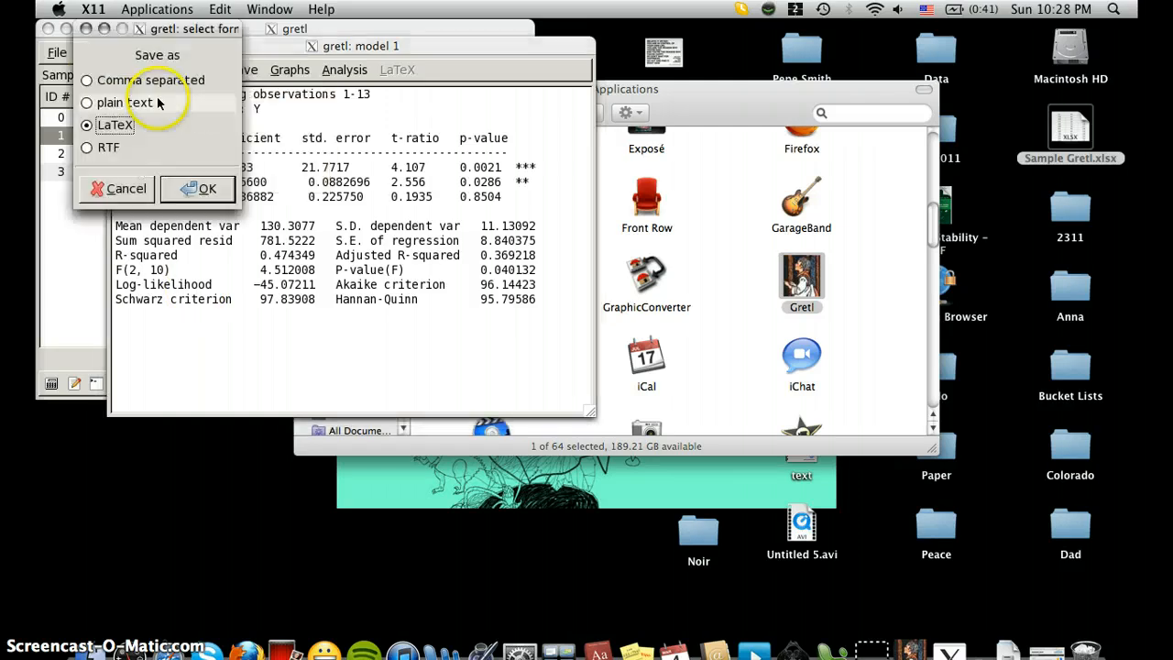
left_click(87, 103)
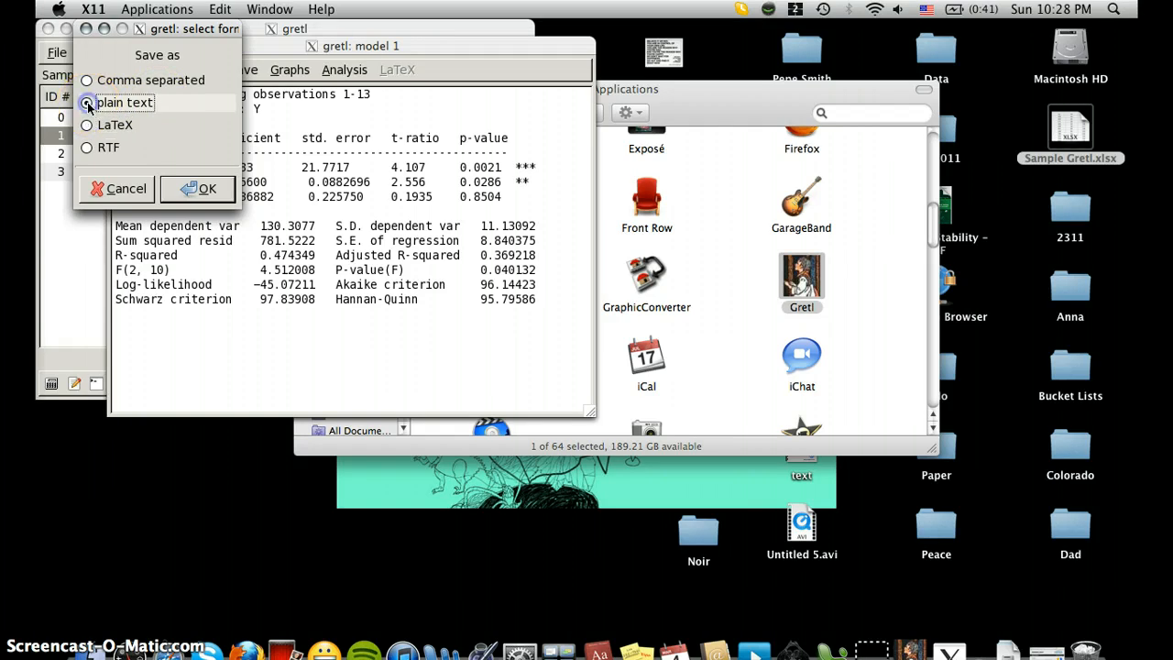
left_click(183, 191)
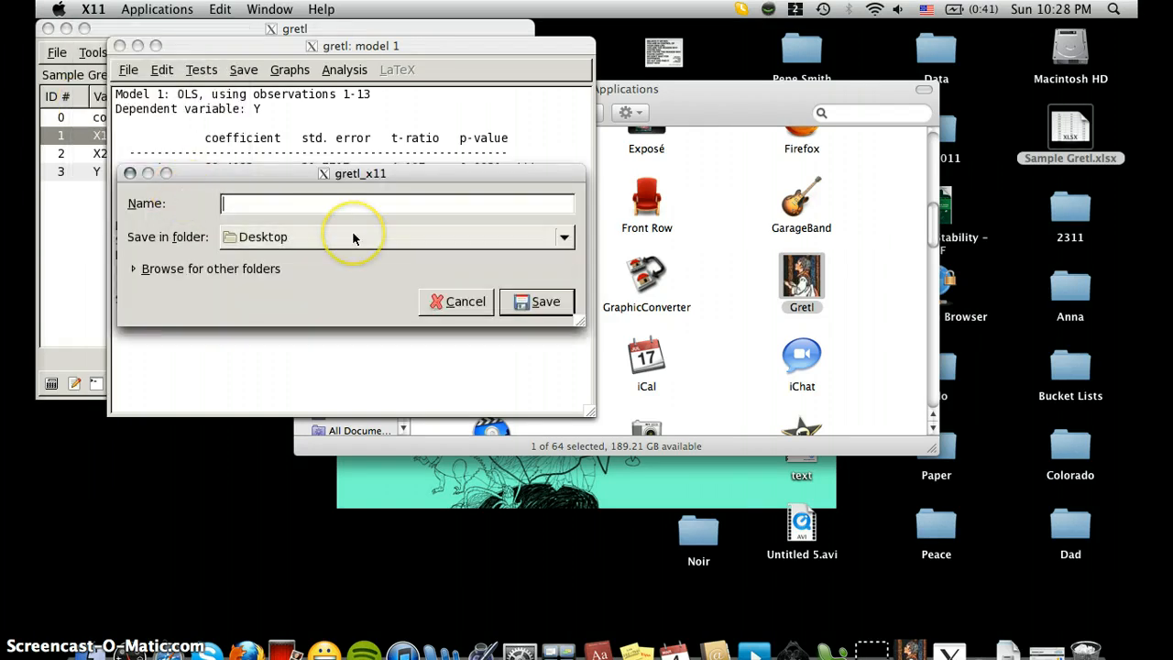
type("Samp")
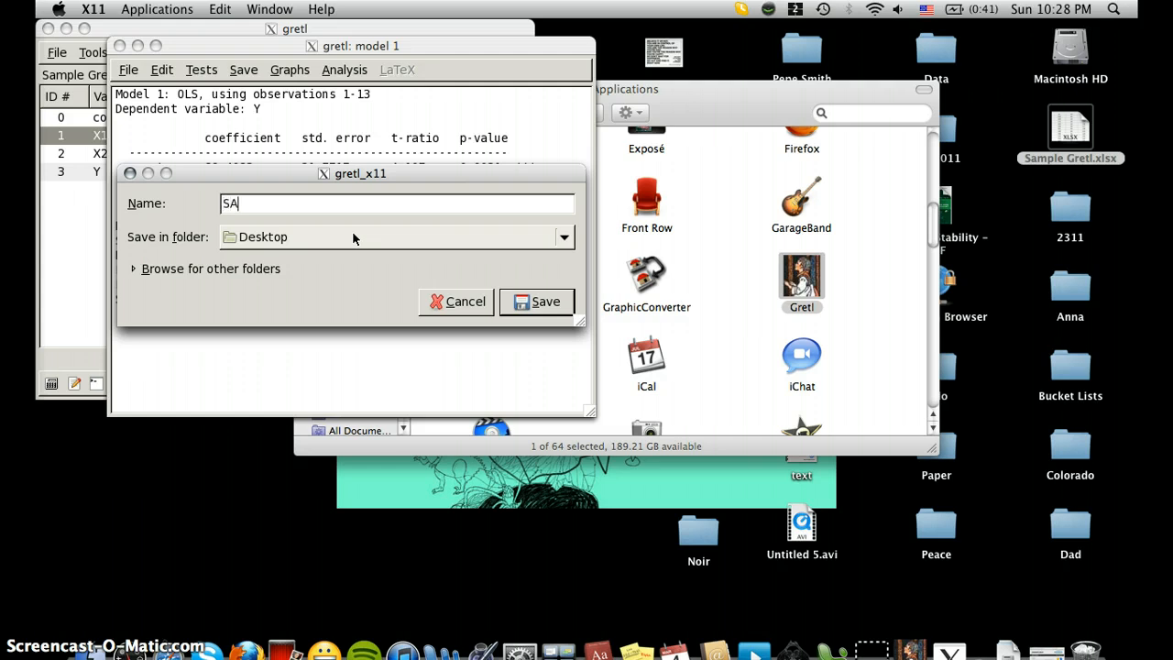
type("le Gretl")
left_click(545, 301)
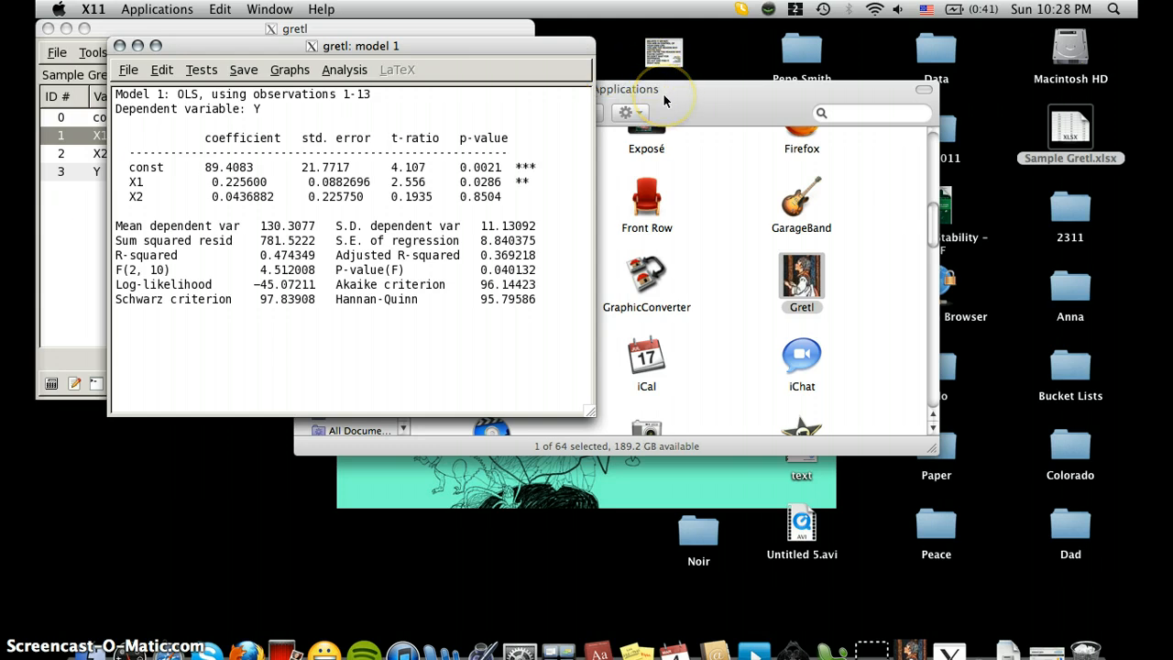
- Clear the Finder window off the desktop and open Sample equation.txt and Sample Gretl.txt in TextEdit to check their contents
left_click_drag(664, 94, 659, 231)
left_click(304, 227)
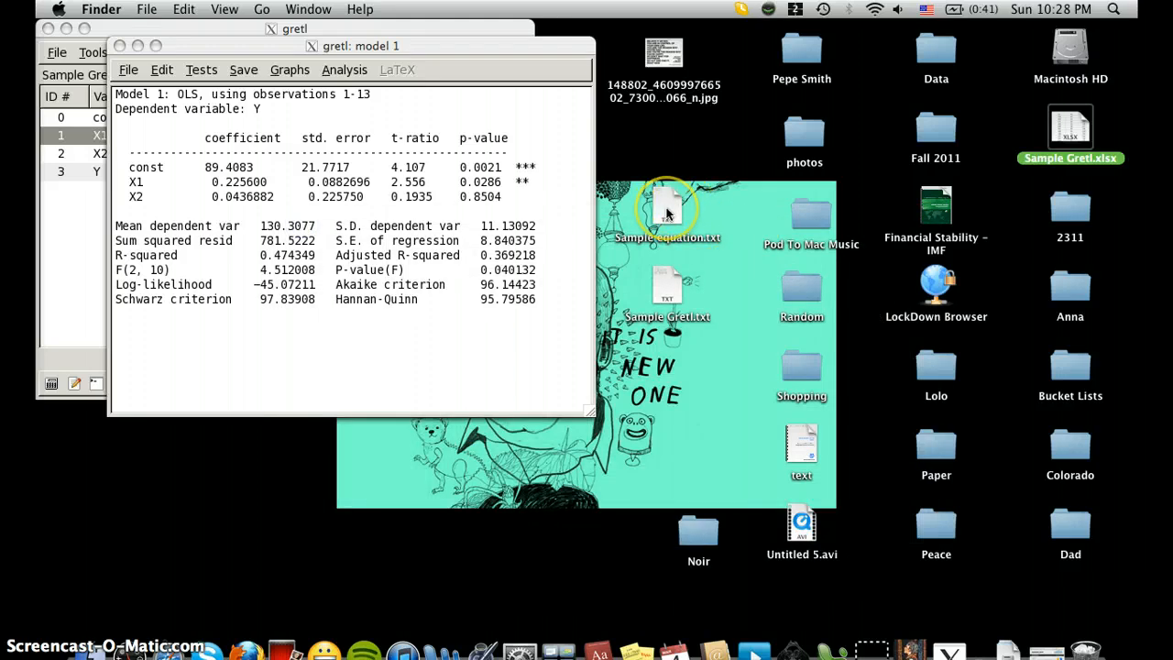
double_click(667, 210)
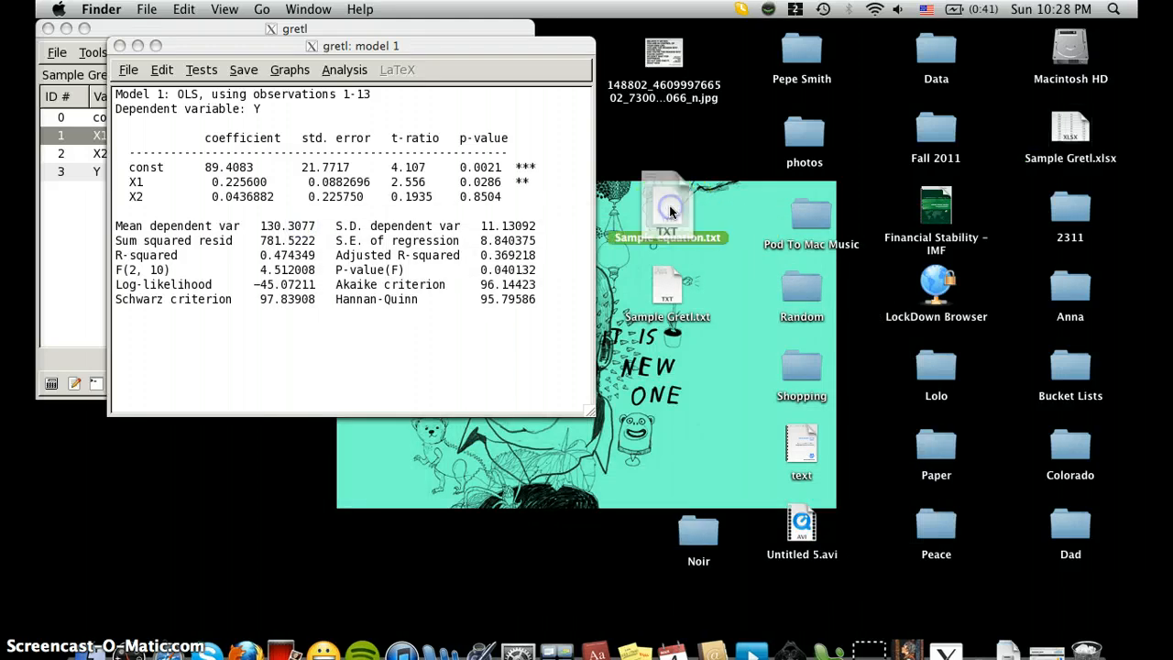
left_click(247, 165)
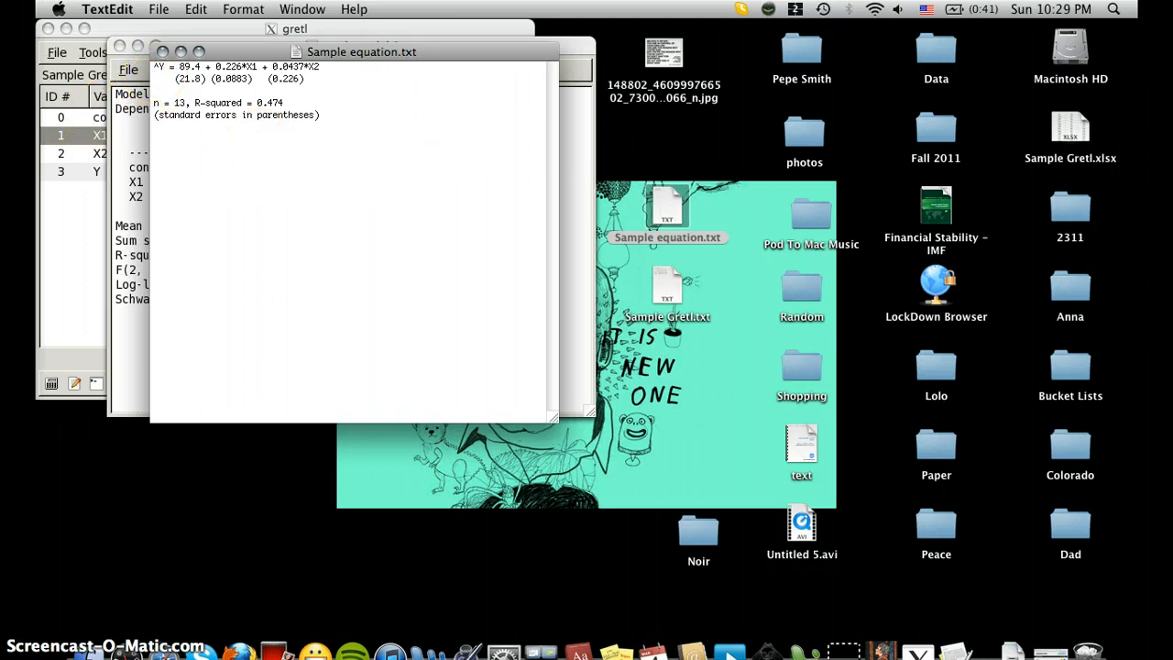
double_click(658, 287)
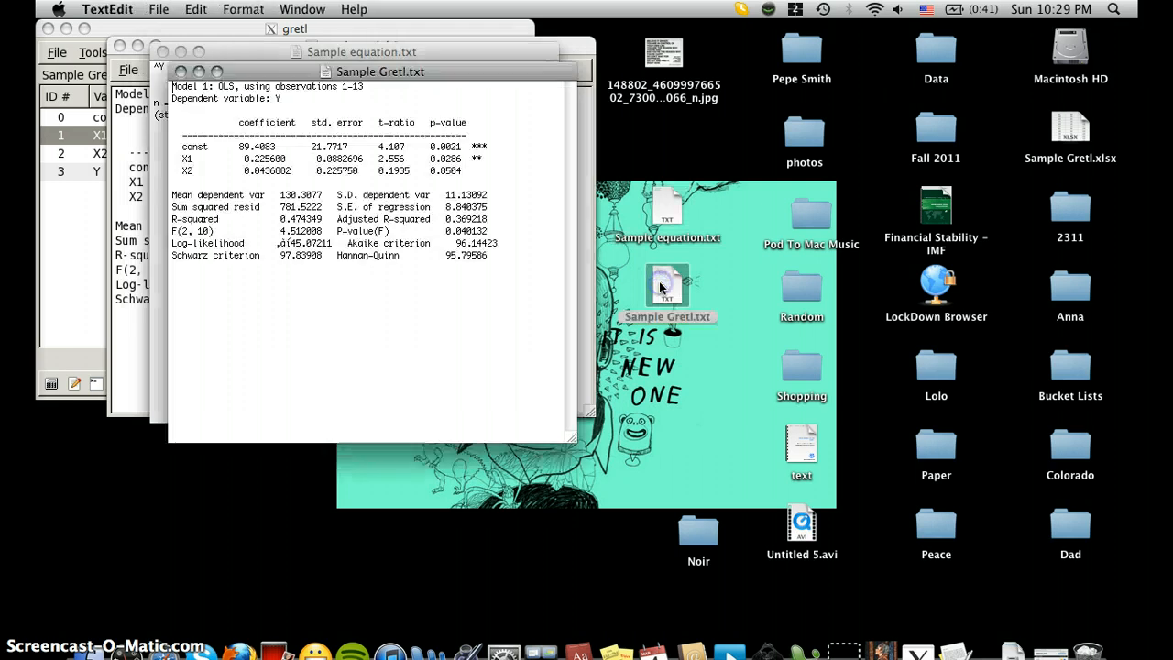